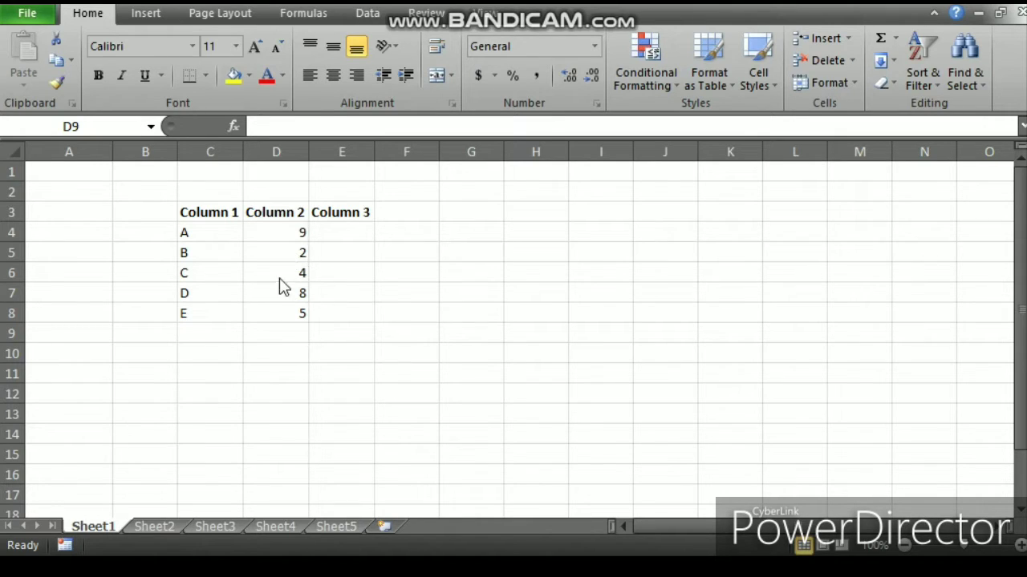
Step: Enter a formula in cell D9 adding D4 and D5 by picking cells, and undo the entry
click(289, 329)
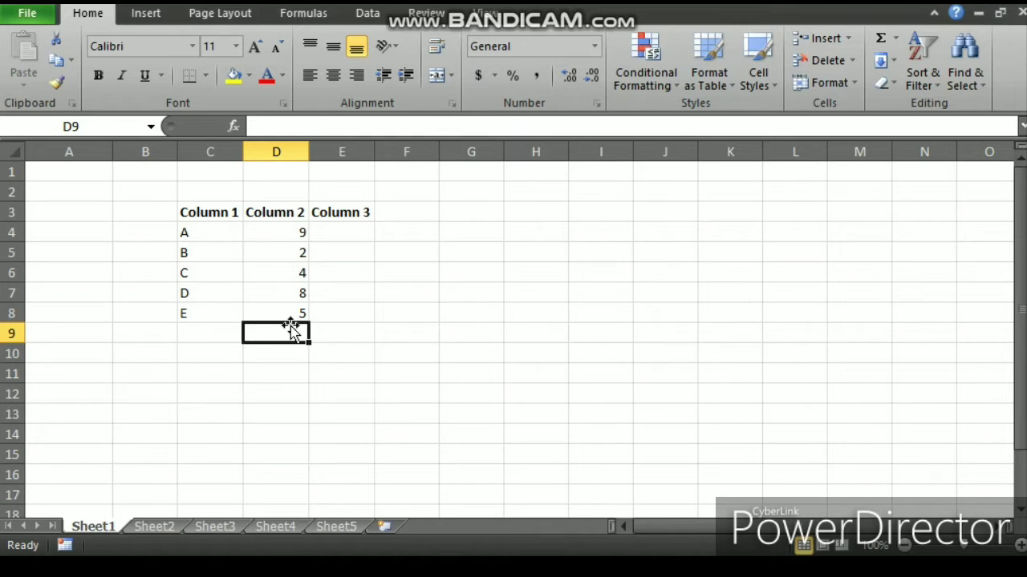
text(=)
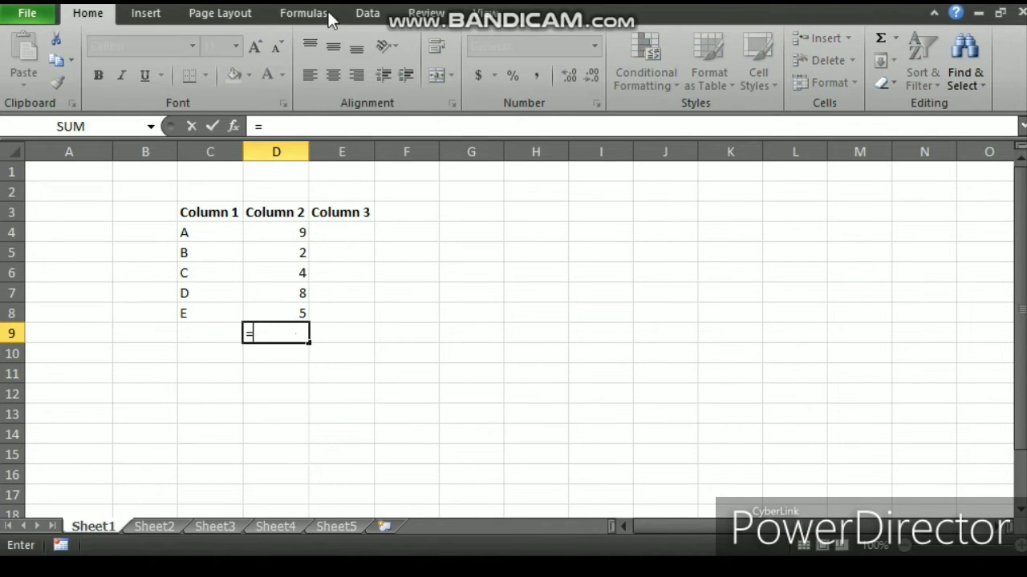
click(301, 231)
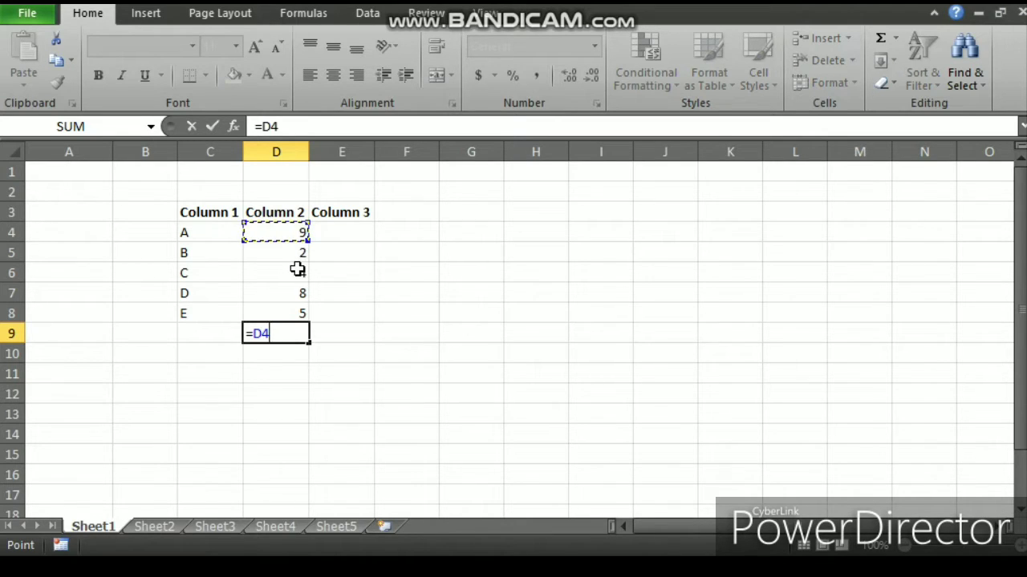
text(+)
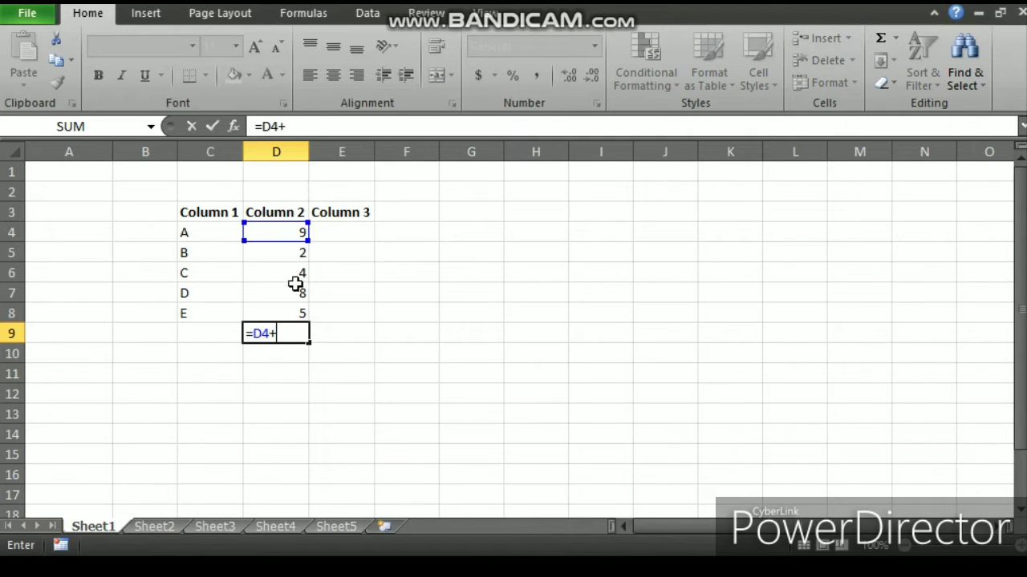
click(289, 314)
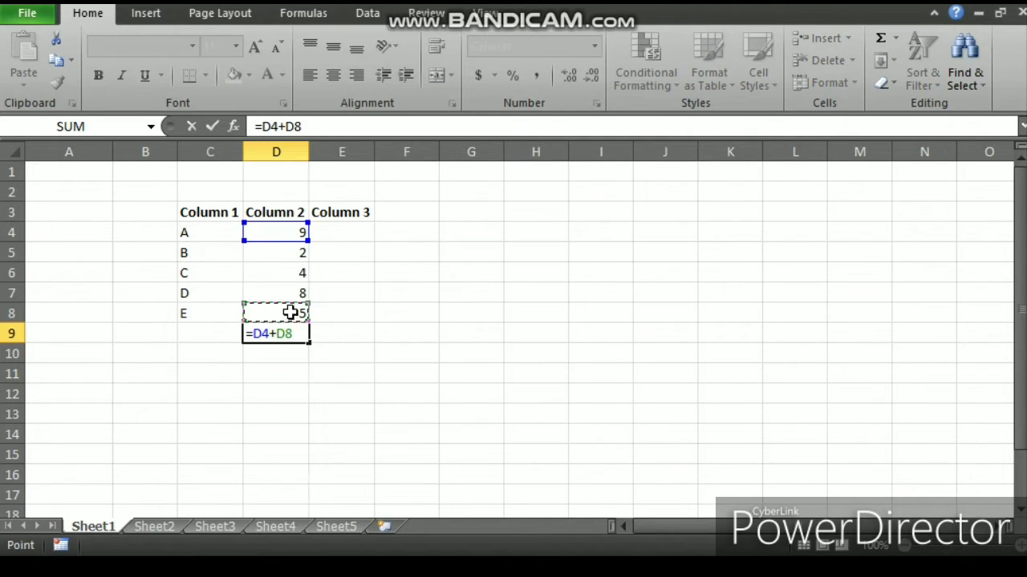
click(290, 293)
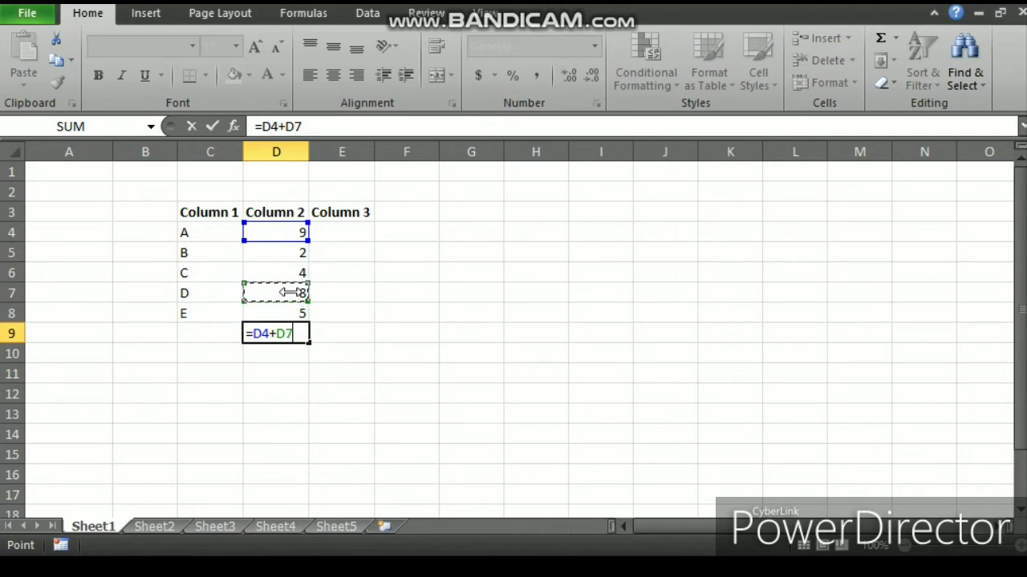
click(287, 275)
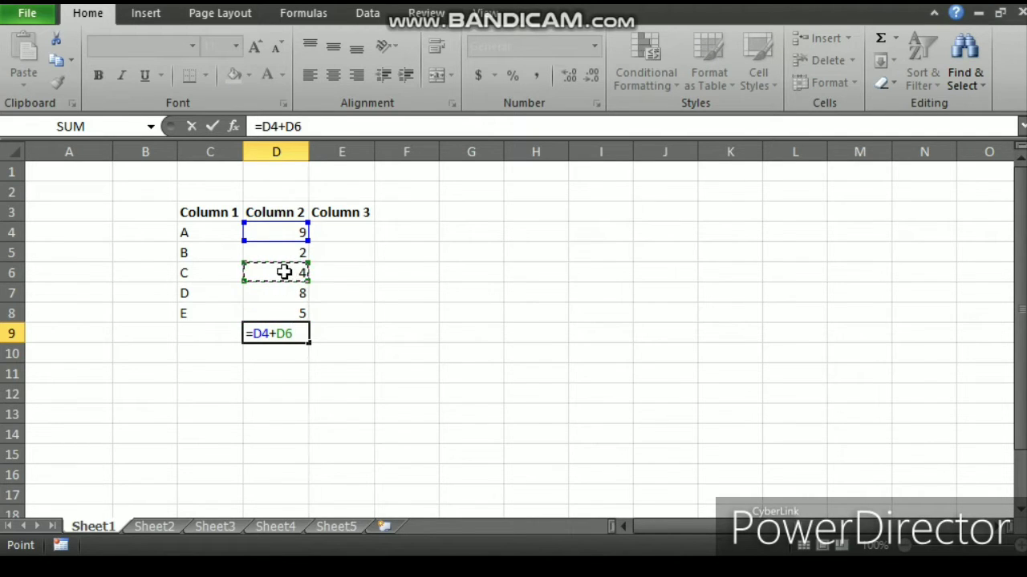
click(278, 257)
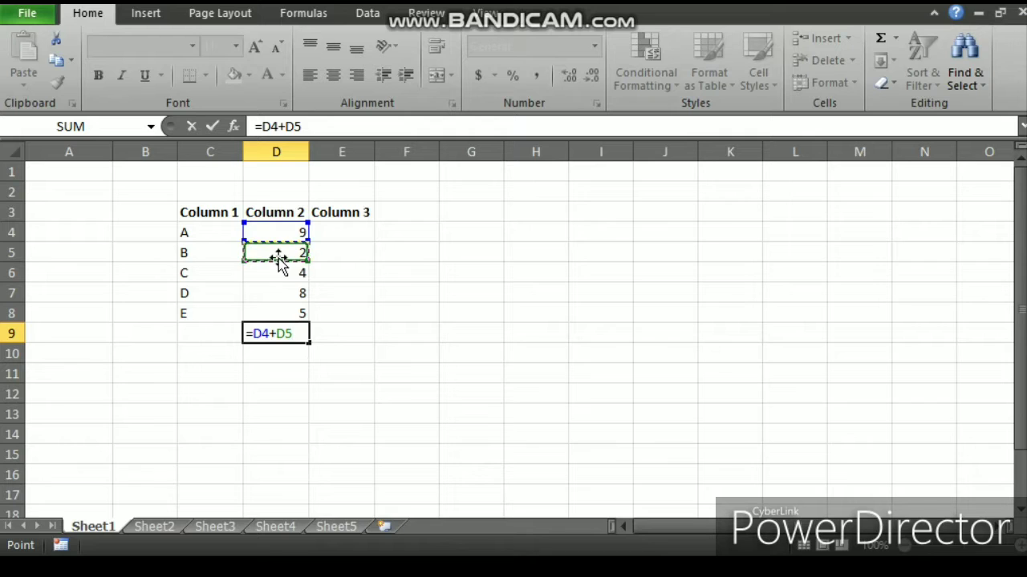
key(Return)
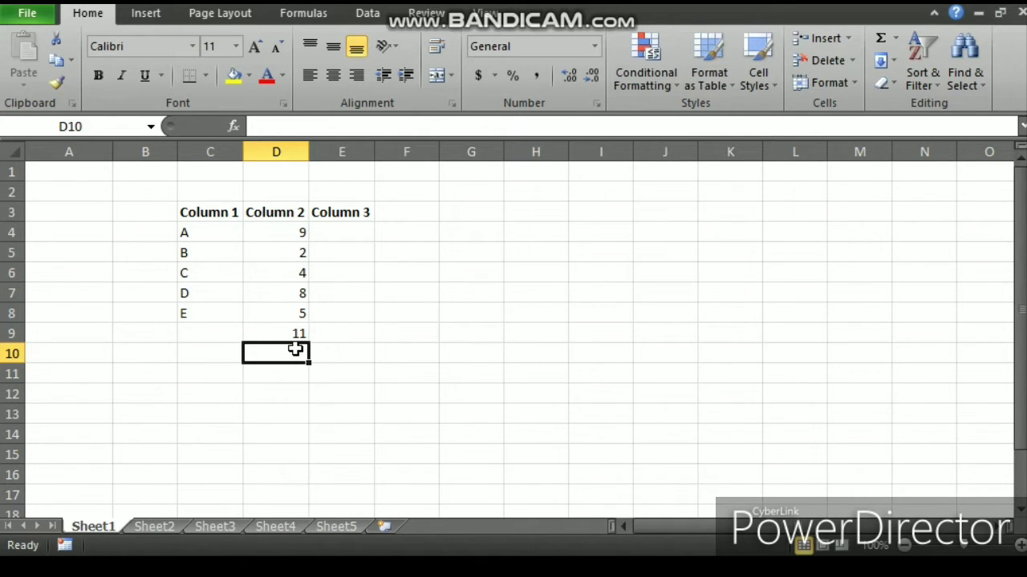
key(ctrl+z)
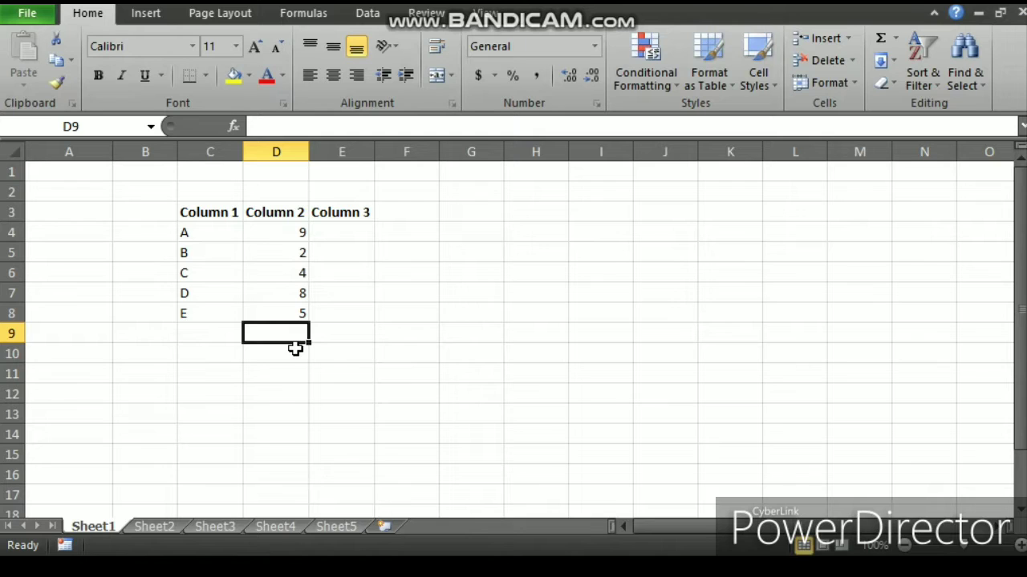
Step: AutoSum the Column 2 values D4:D8 and undo the result
drag(277, 232, 285, 318)
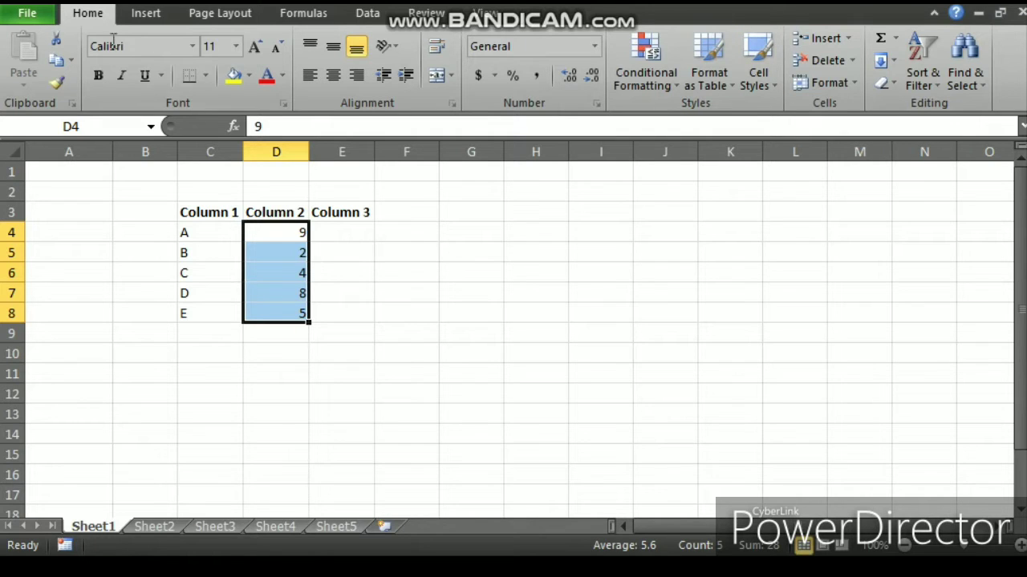
click(879, 38)
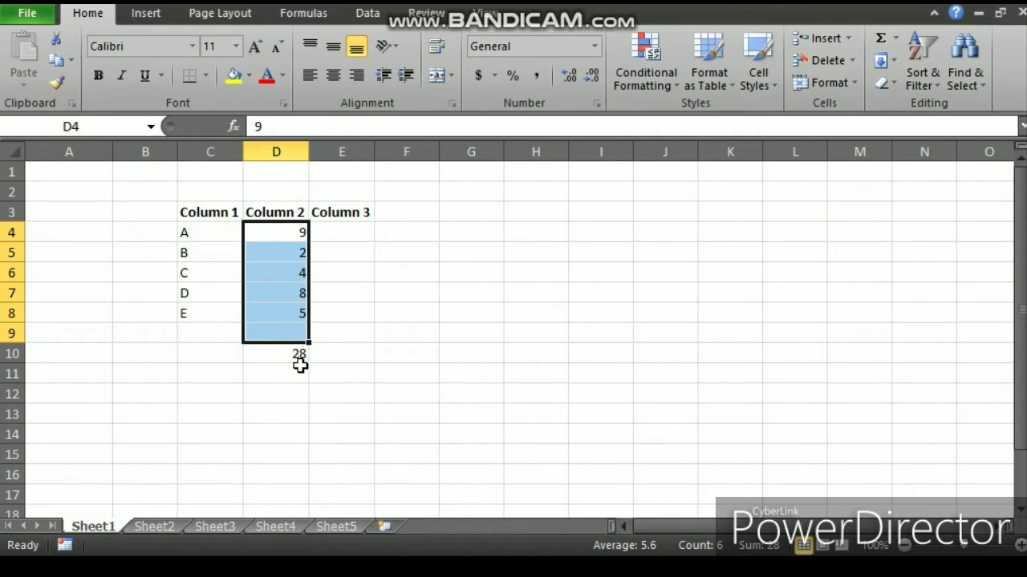
key(ctrl+z)
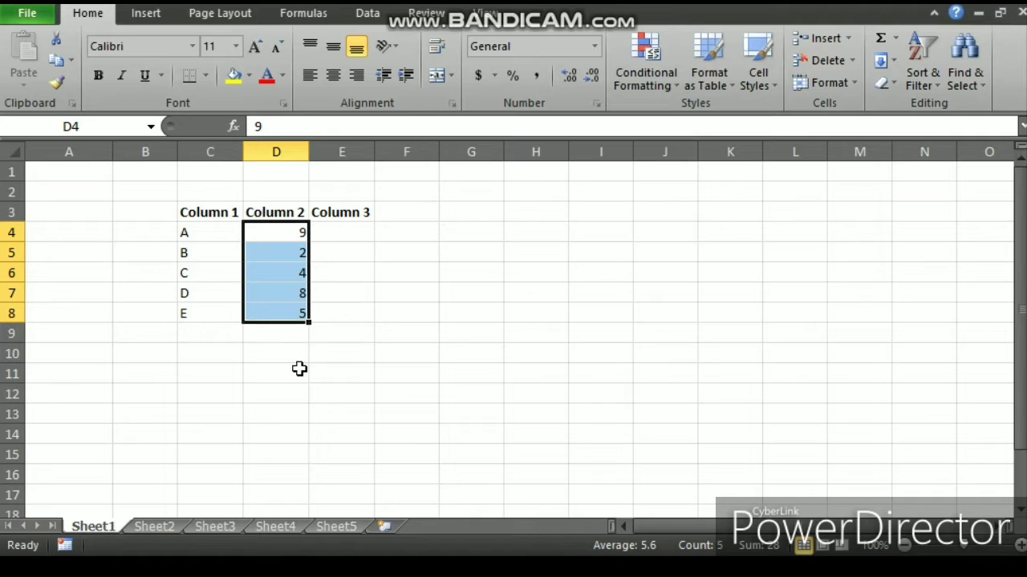
Step: Insert =SUM(D4:D8) into cell D9 by searching Insert Function for sum, and clear the cell
click(297, 333)
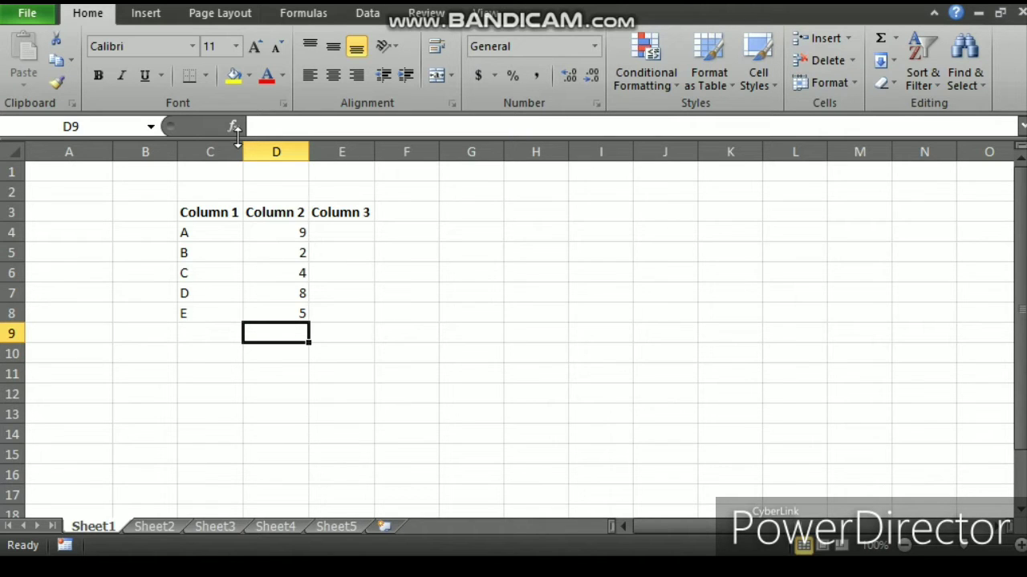
click(234, 127)
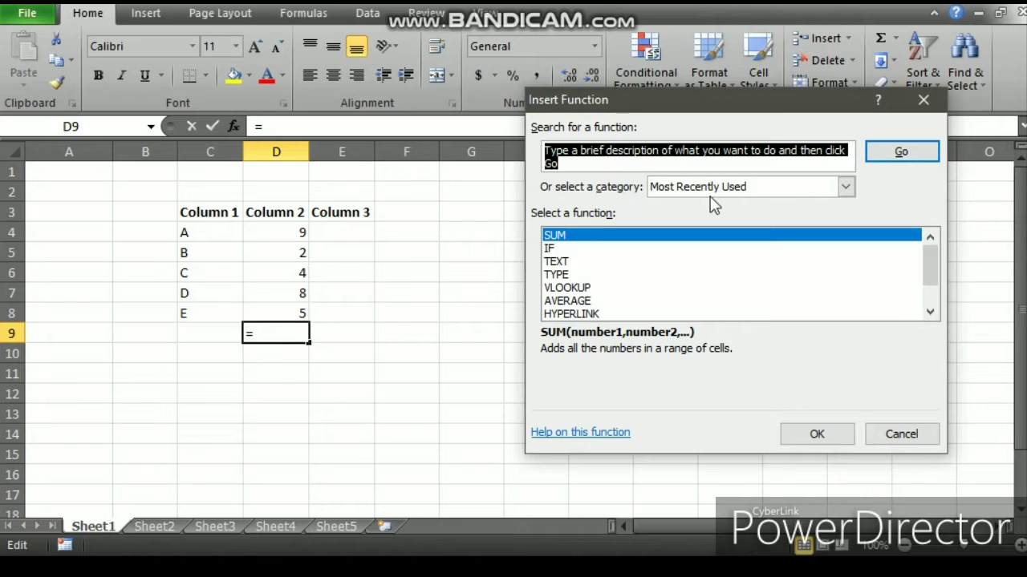
click(845, 188)
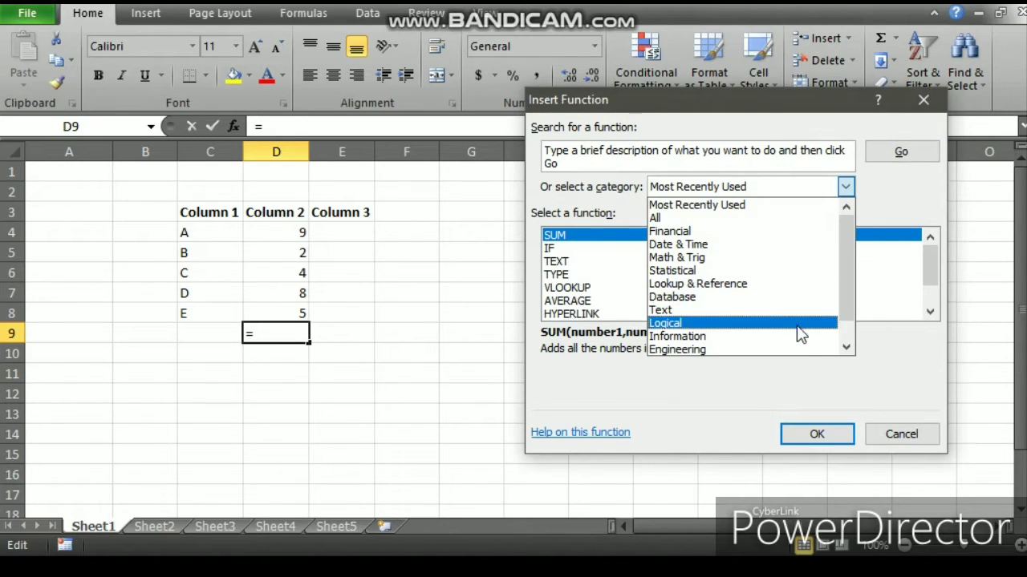
click(792, 374)
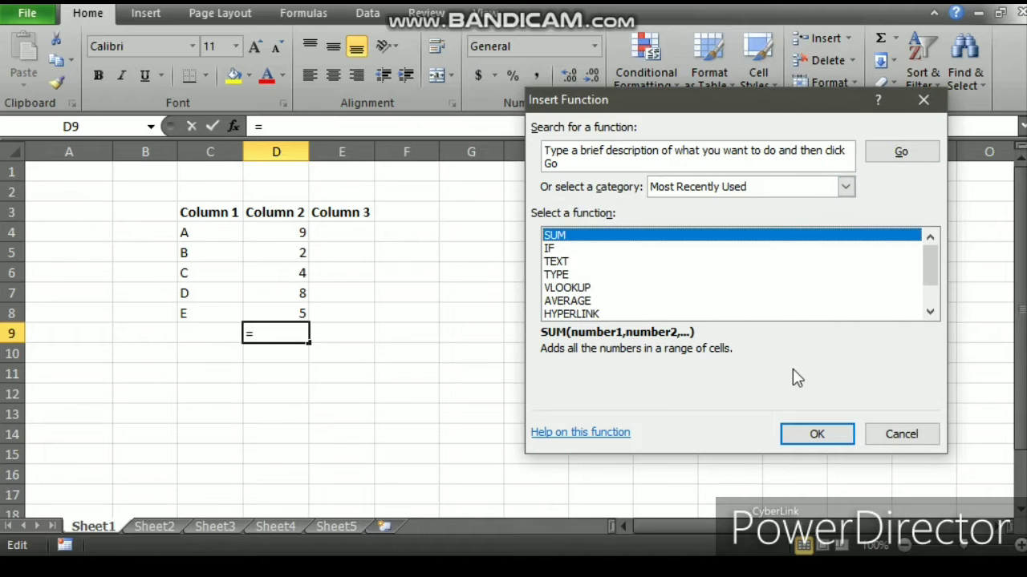
click(569, 163)
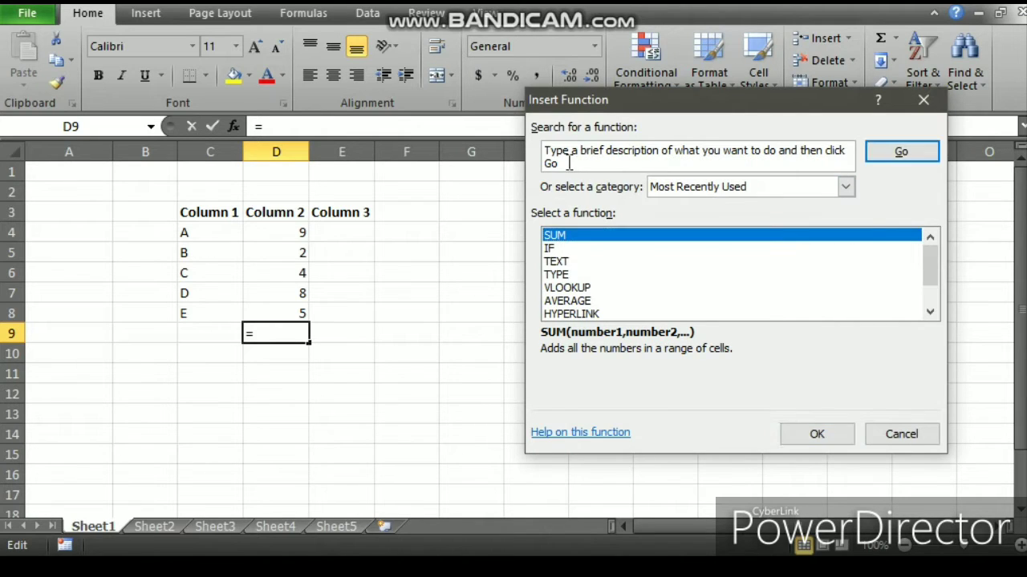
click(553, 153)
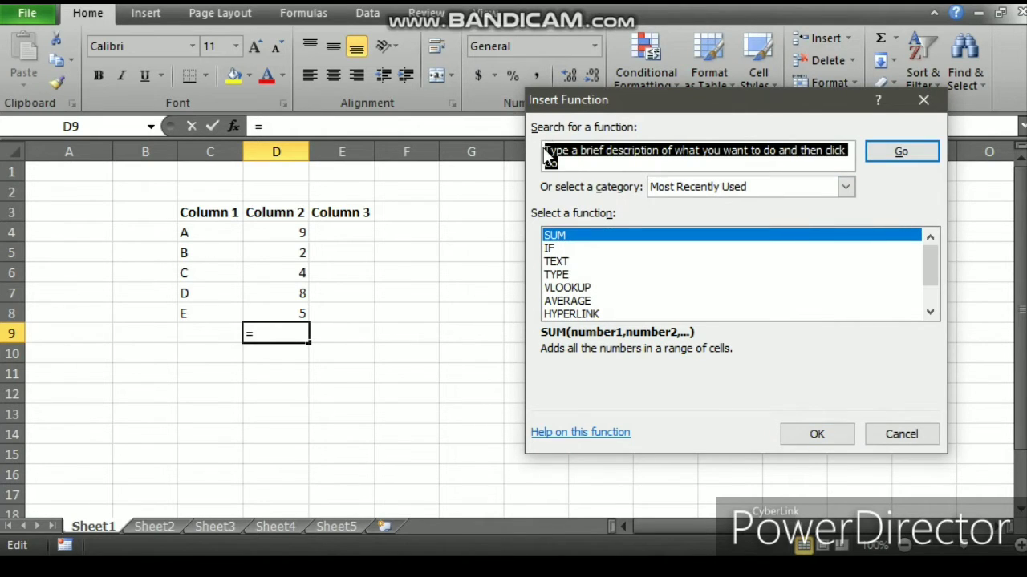
key(BackSpace)
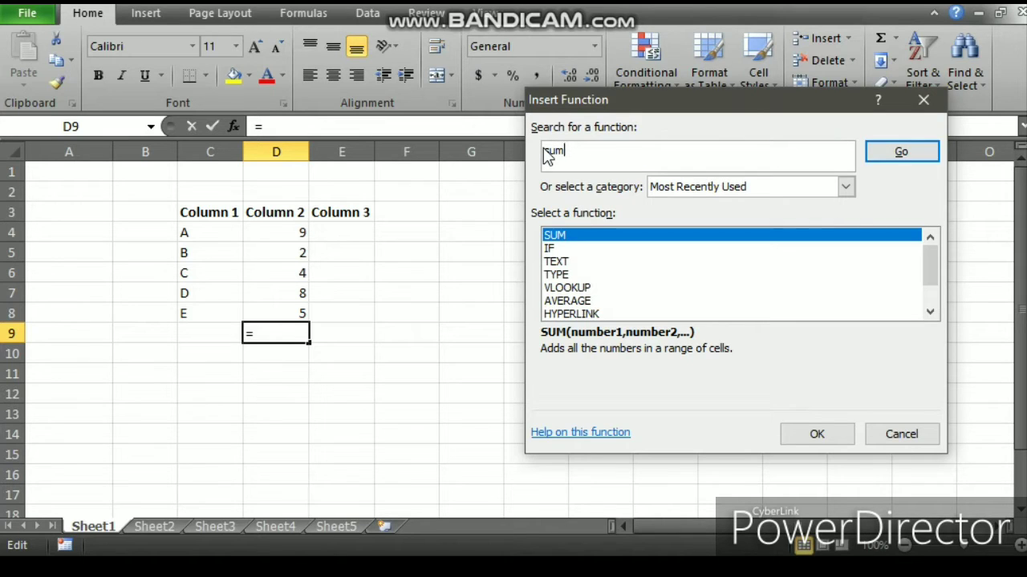
key(Return)
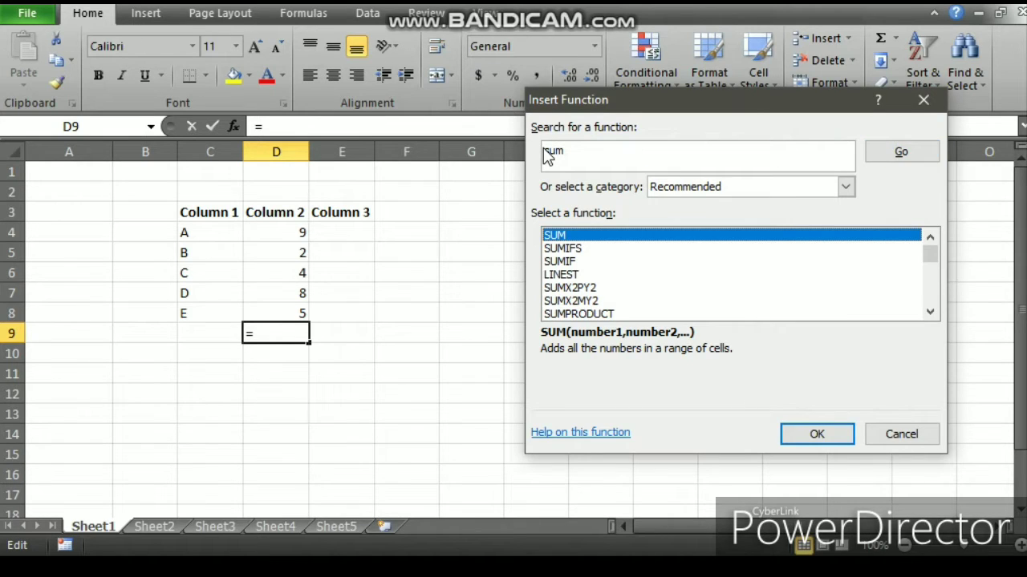
key(Return)
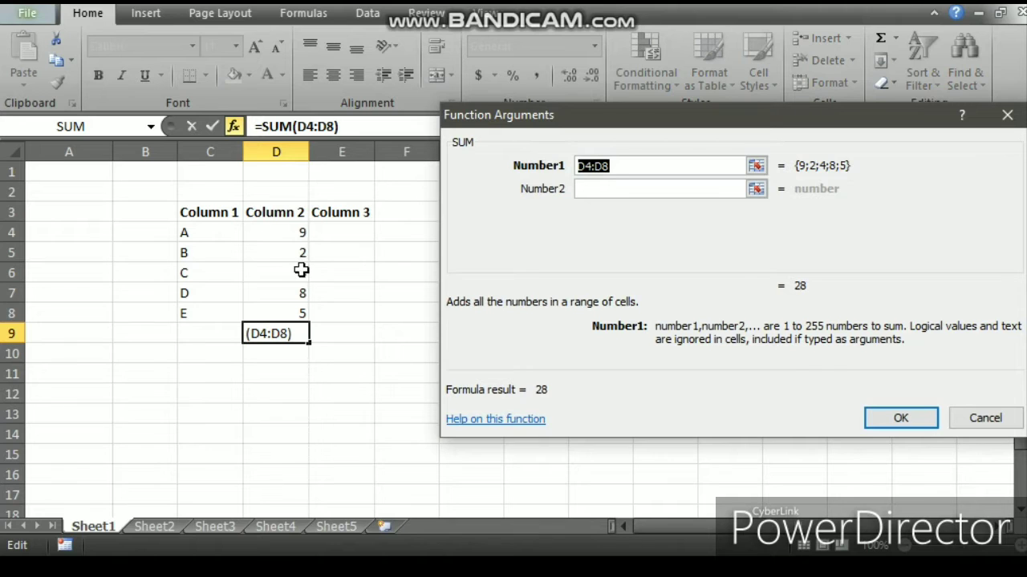
drag(277, 232, 285, 314)
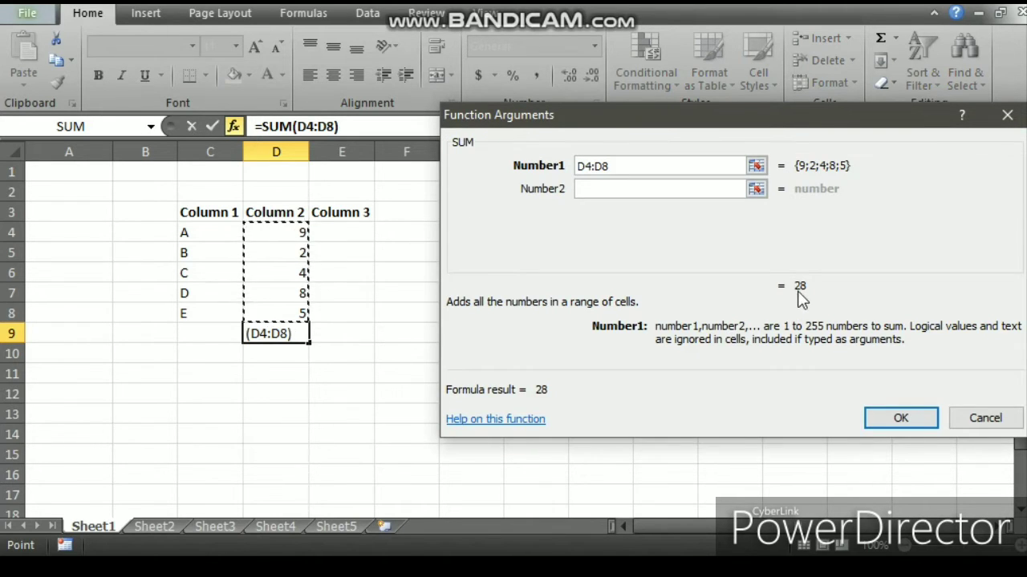
click(893, 416)
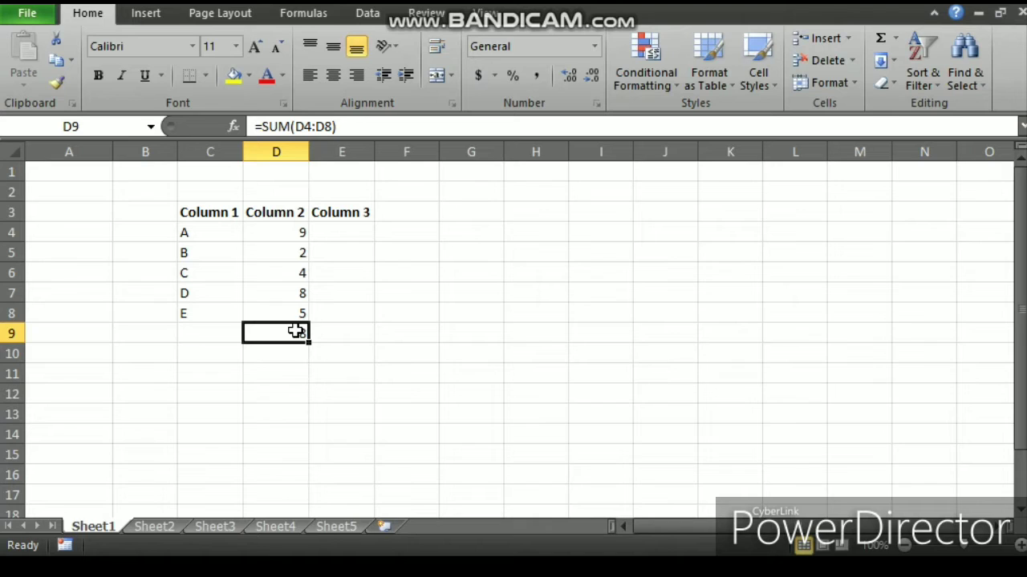
key(Delete)
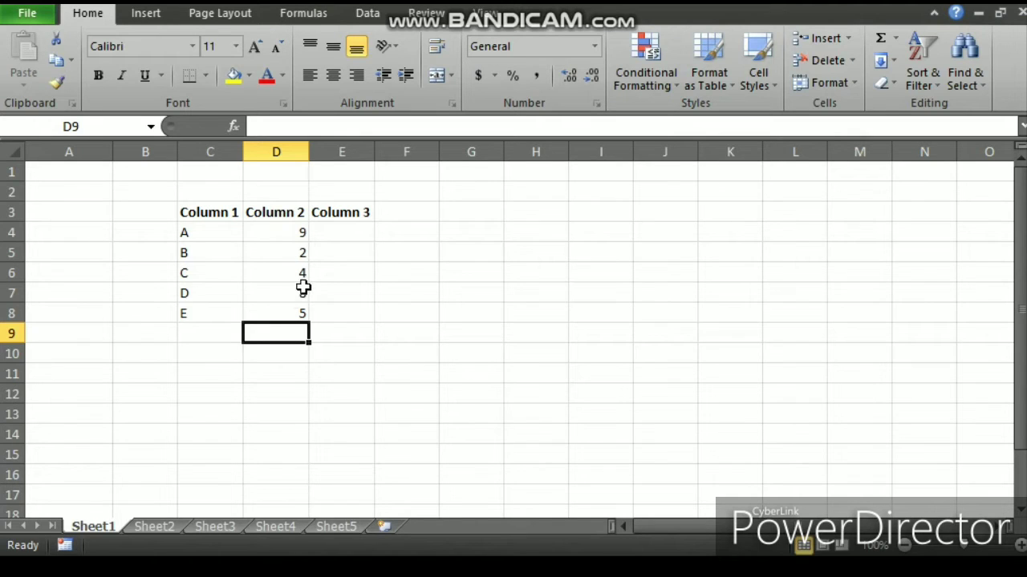
Step: Start an IF function in cell E4 by searching Insert Function for if
click(329, 236)
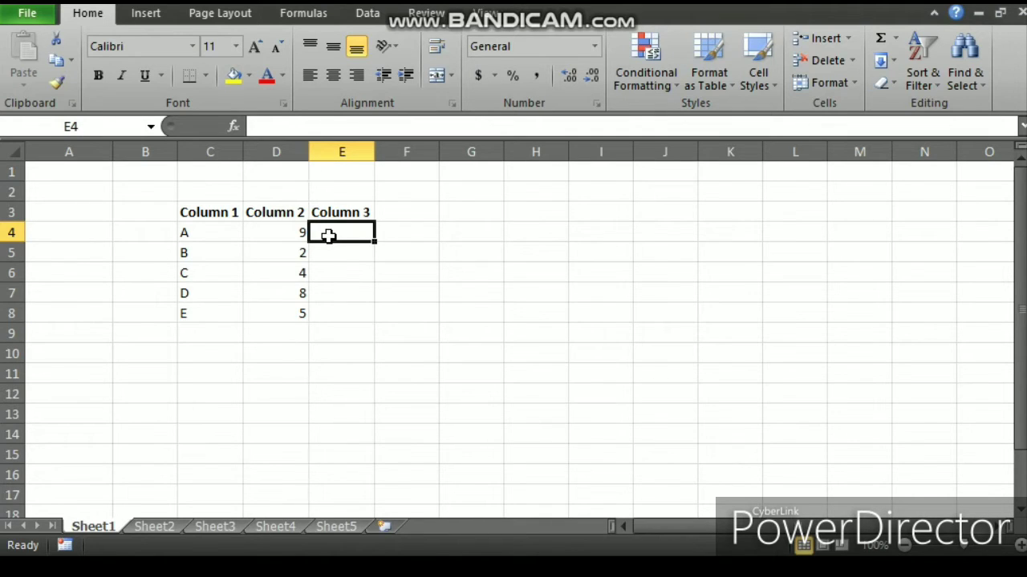
click(233, 126)
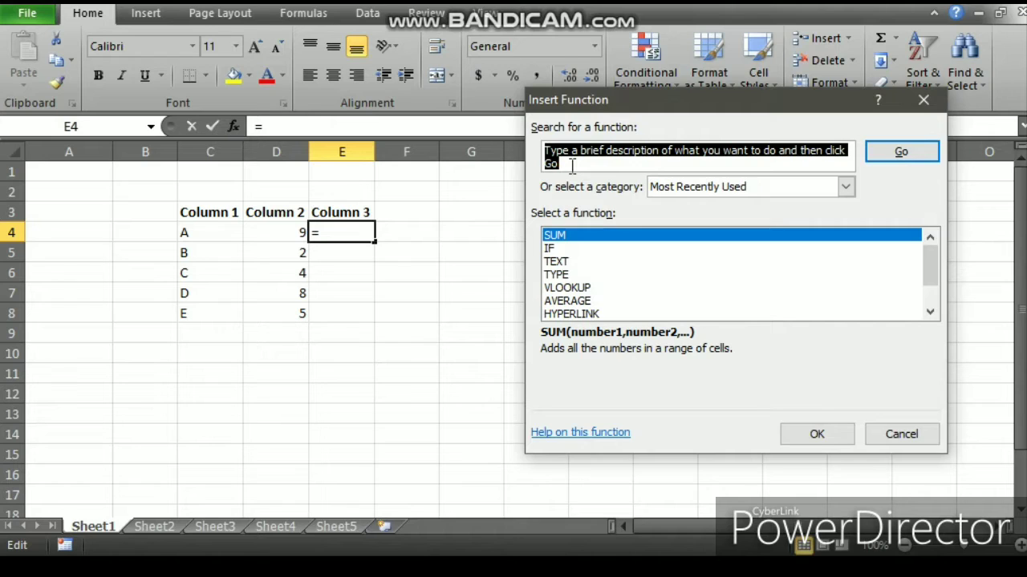
text(if)
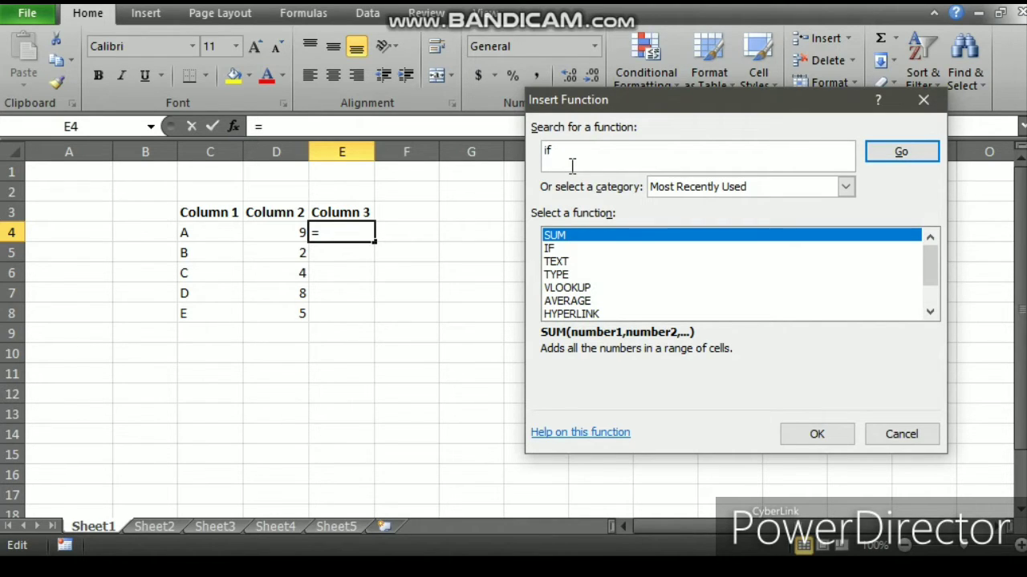
key(Return)
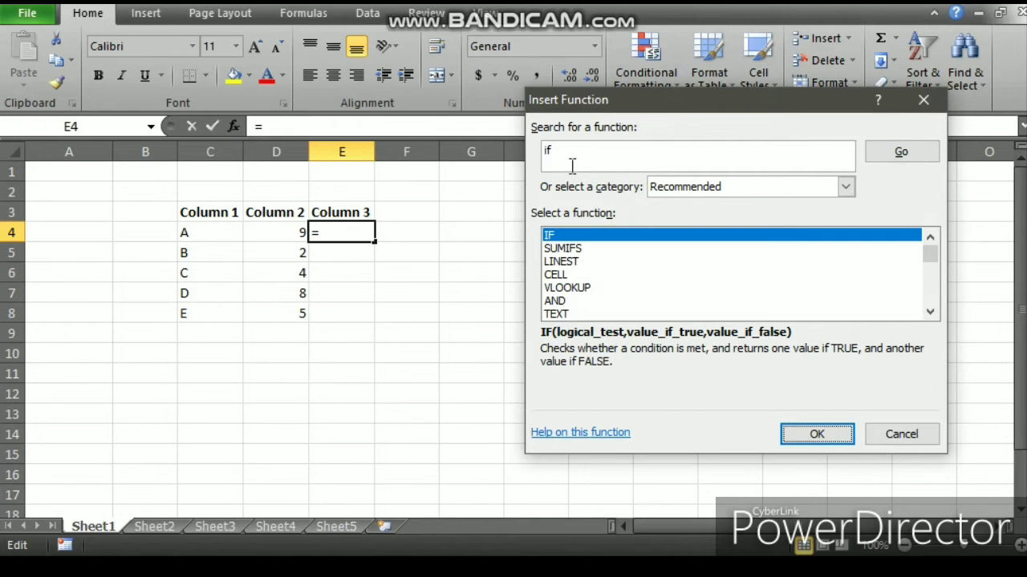
key(Return)
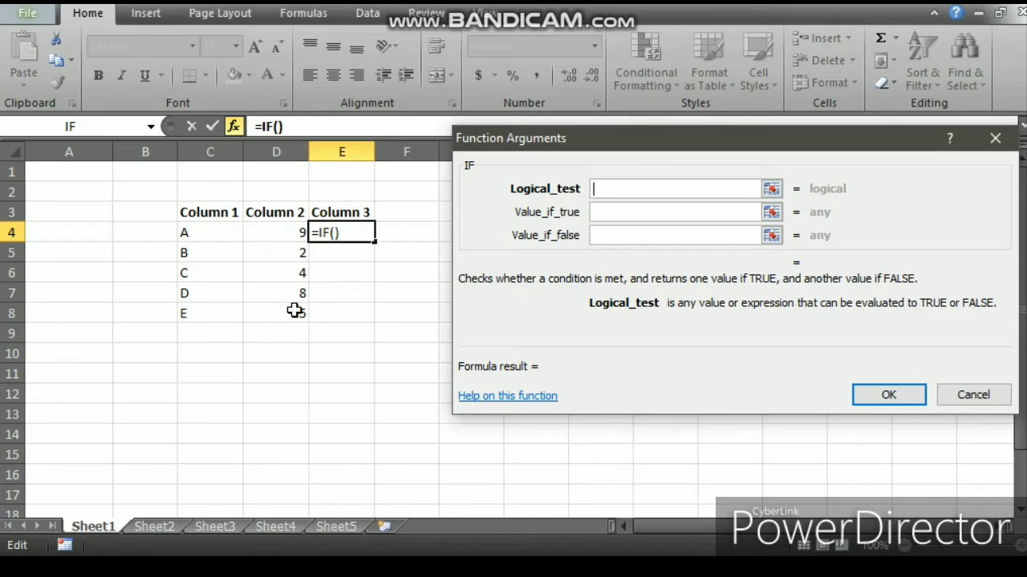
Step: Set the IF logical test to D4>5 and the value if true to Big
click(288, 236)
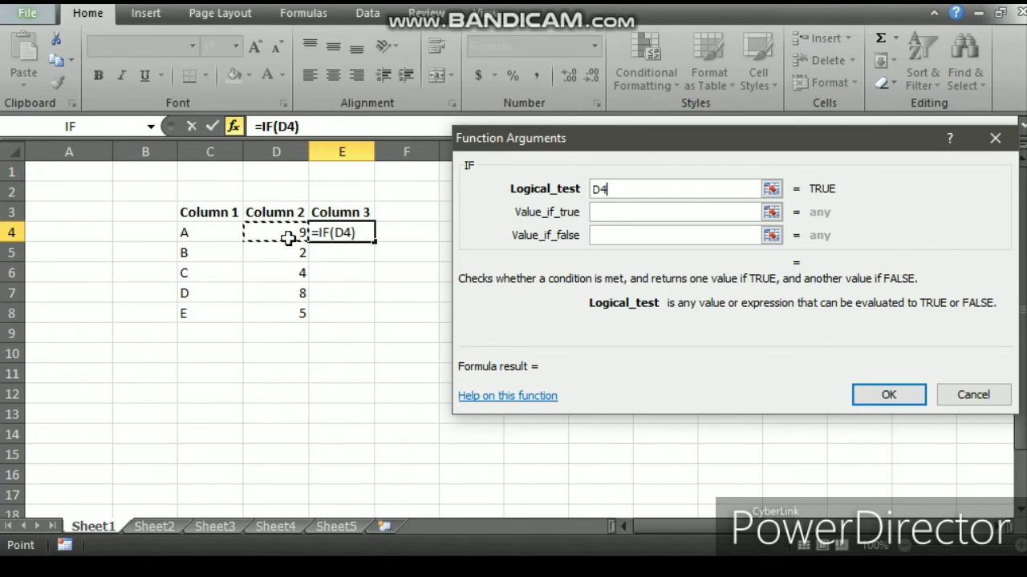
text(>)
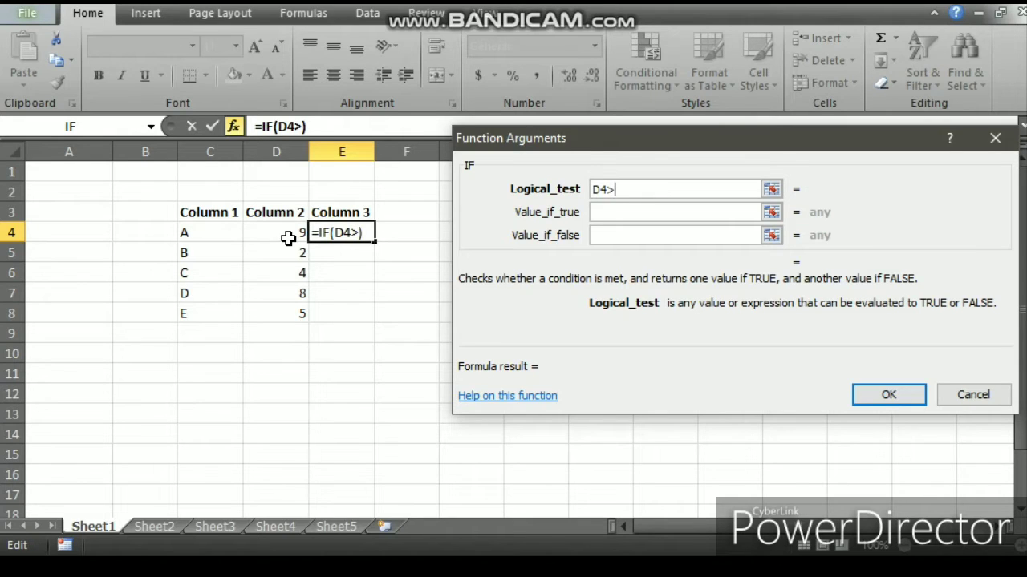
text(5)
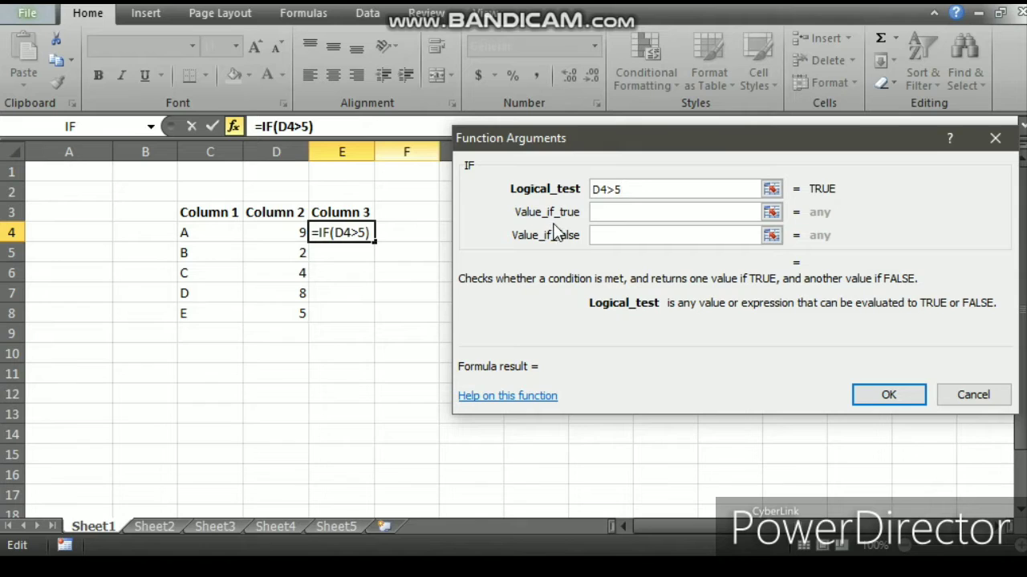
click(597, 213)
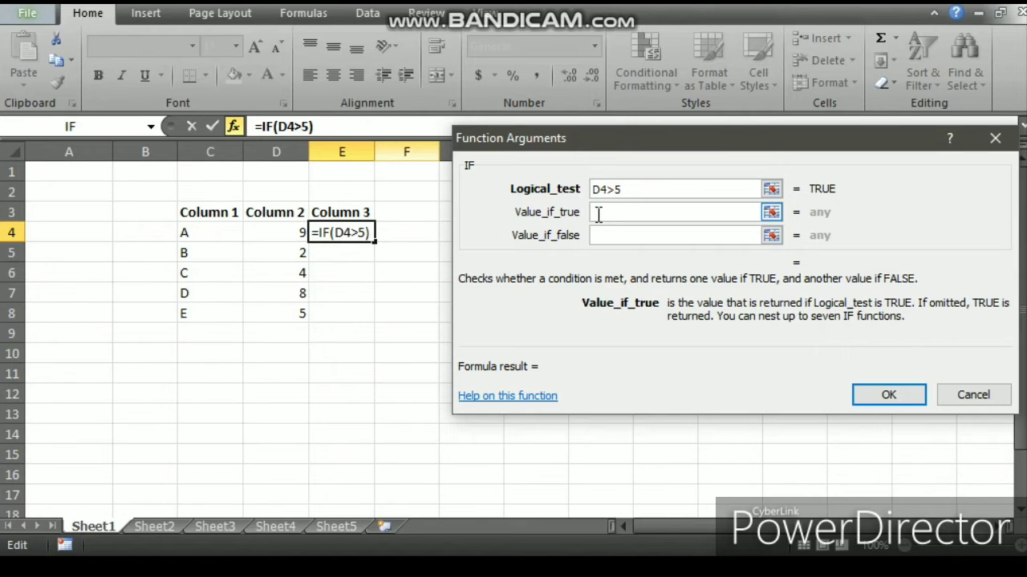
text(Big)
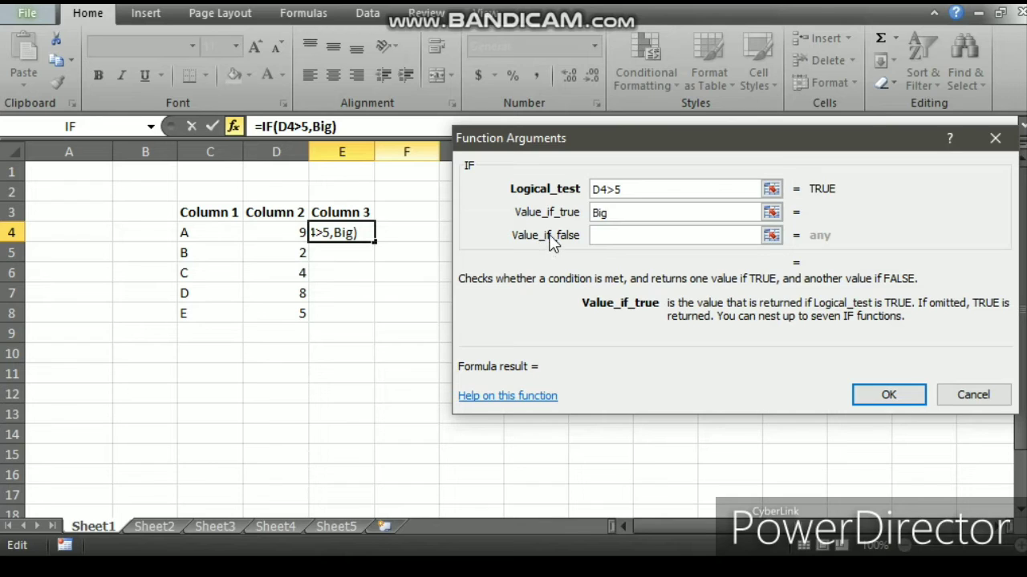
Step: Set the IF value if false to Small and confirm the function in cell E4
click(596, 236)
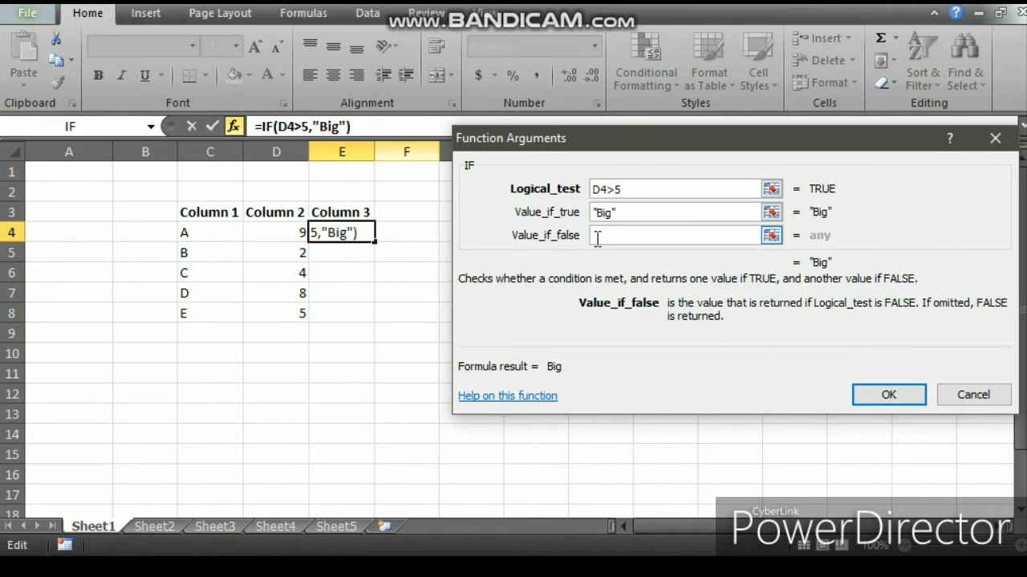
text(Small)
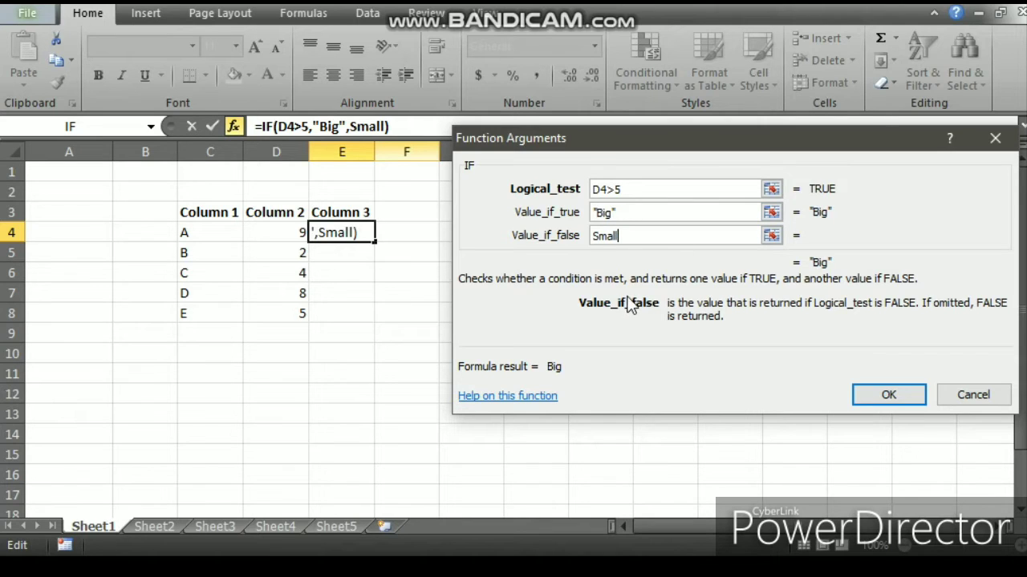
click(863, 401)
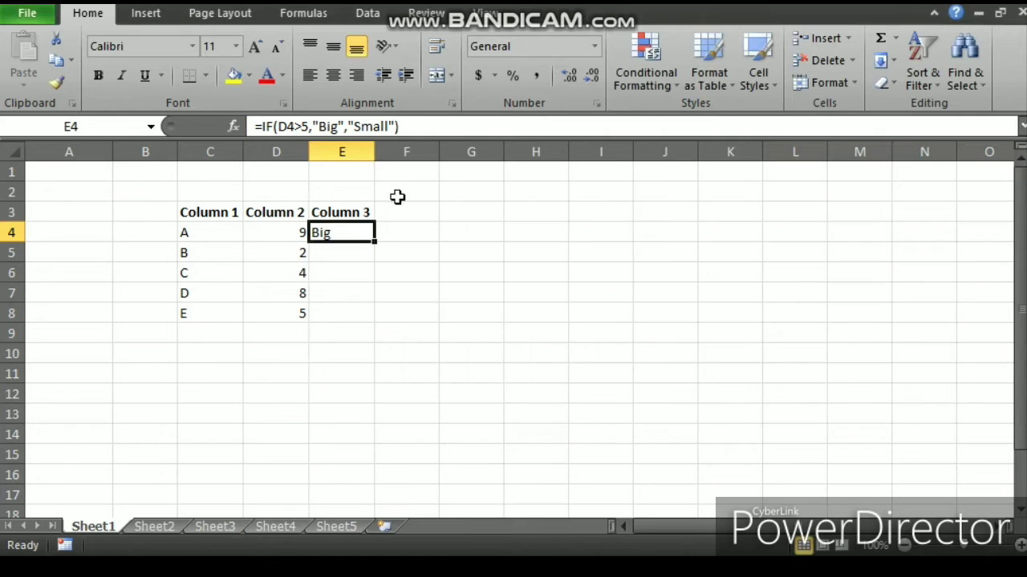
Step: Fill the IF formula from E4 down through E8
drag(373, 241, 372, 323)
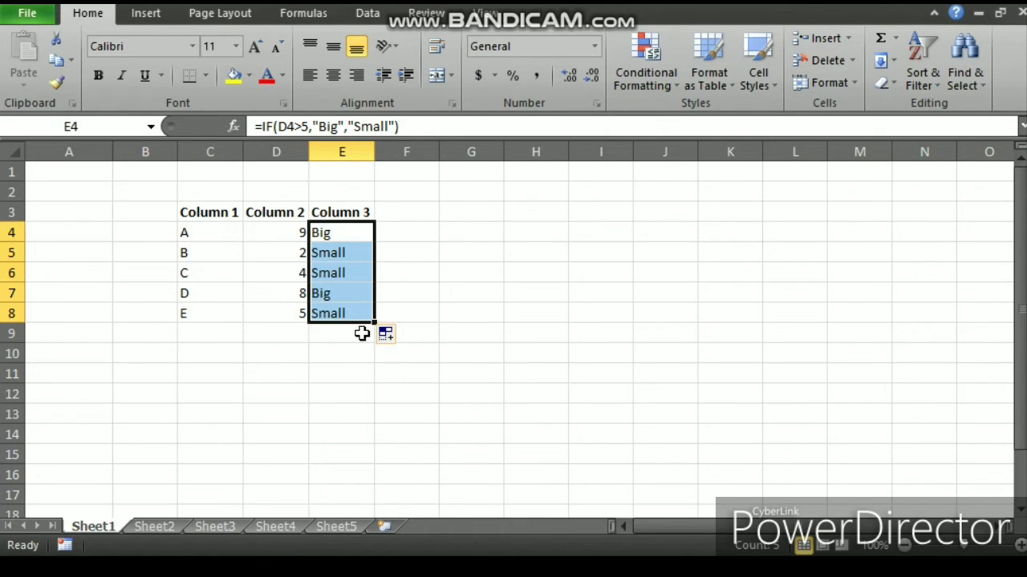
click(350, 341)
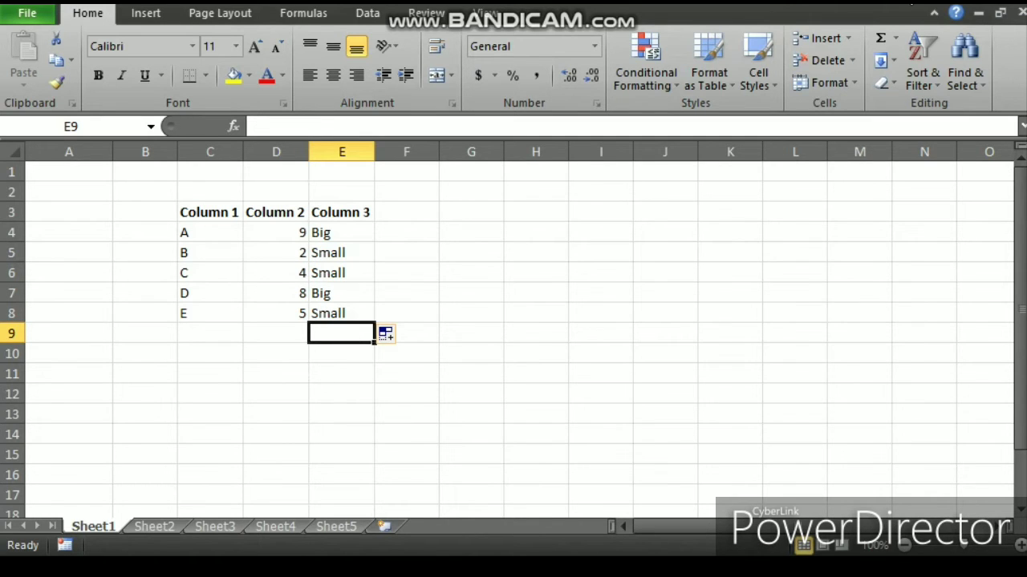
Step: On Sheet2, enter =SUMIFS(E4:E18,C4:C18,G5) in cell I5 to sum amounts for the month in G5
key(ctrl+Page_Down)
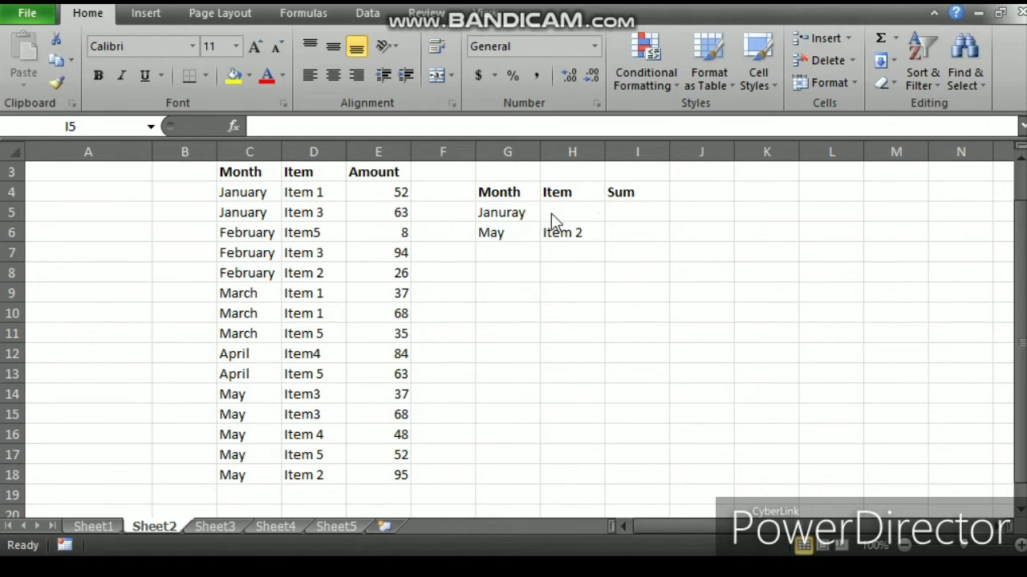
click(630, 210)
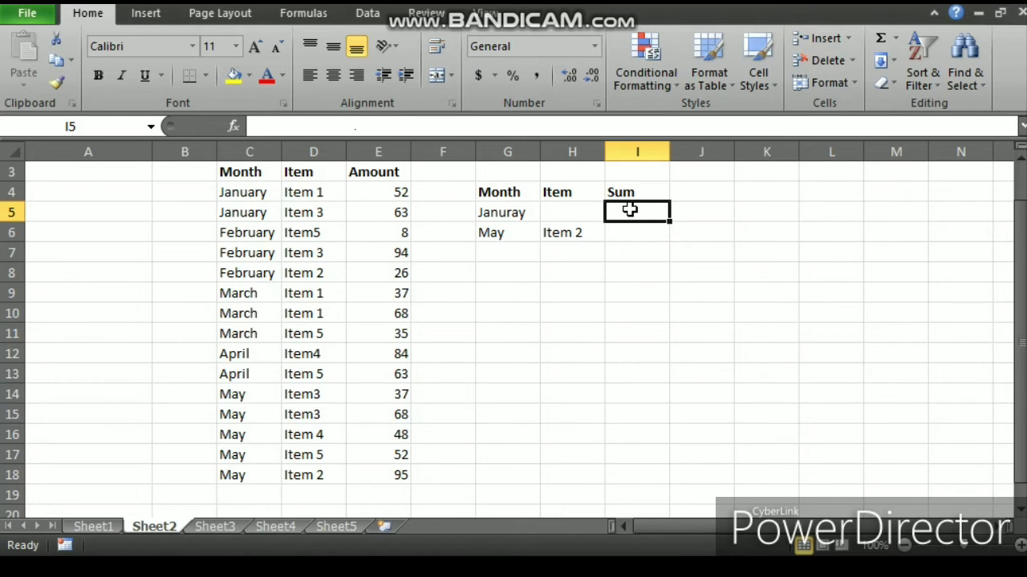
text(=s)
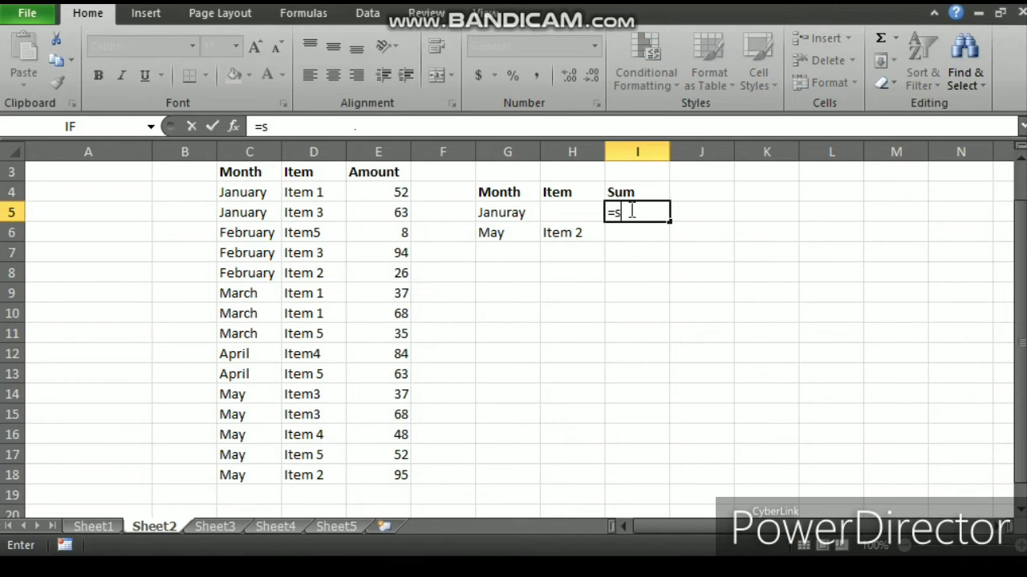
text(umifs()
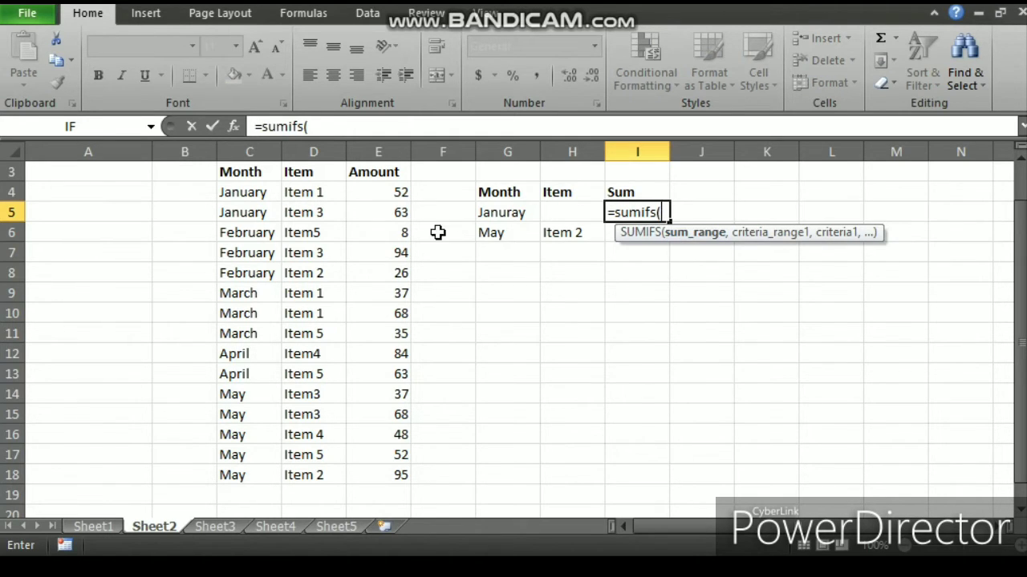
click(395, 192)
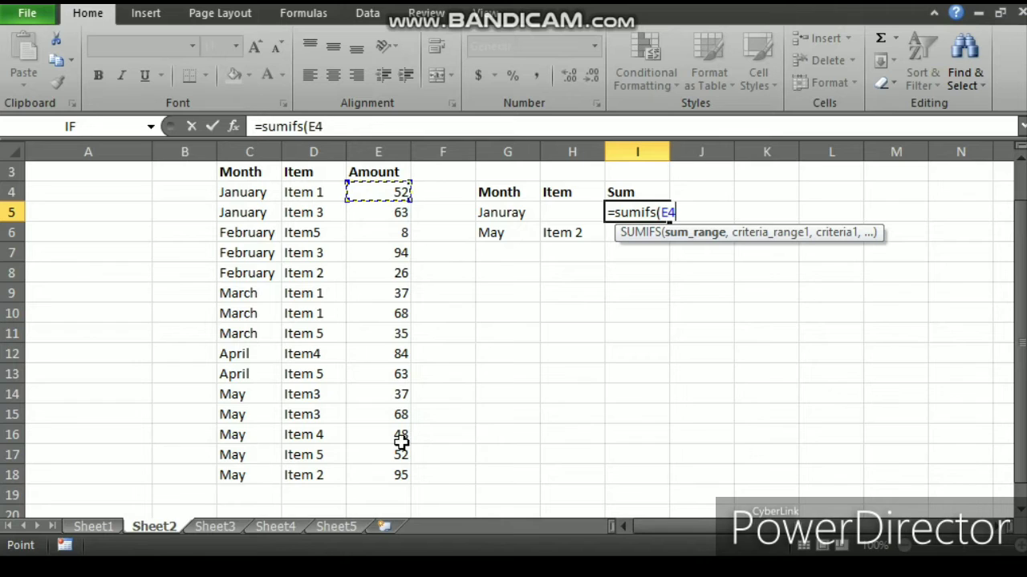
drag(401, 442, 403, 465)
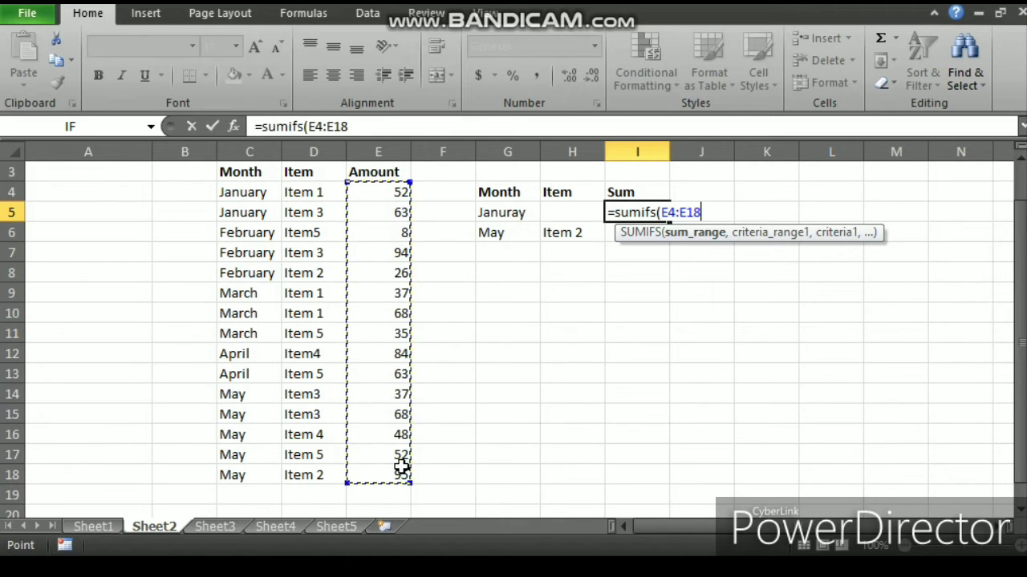
text(,)
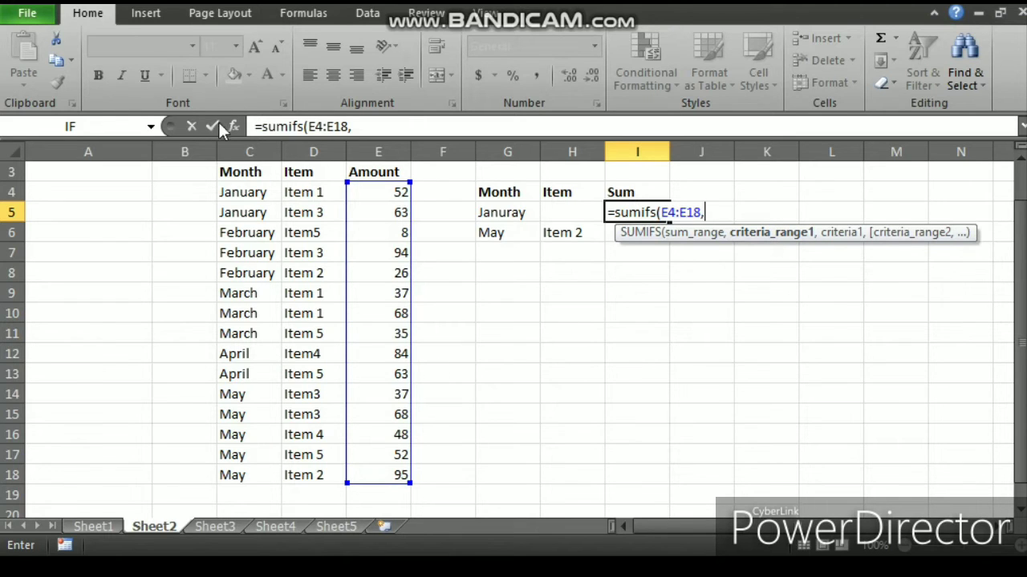
click(232, 194)
drag(235, 230, 230, 489)
text(,)
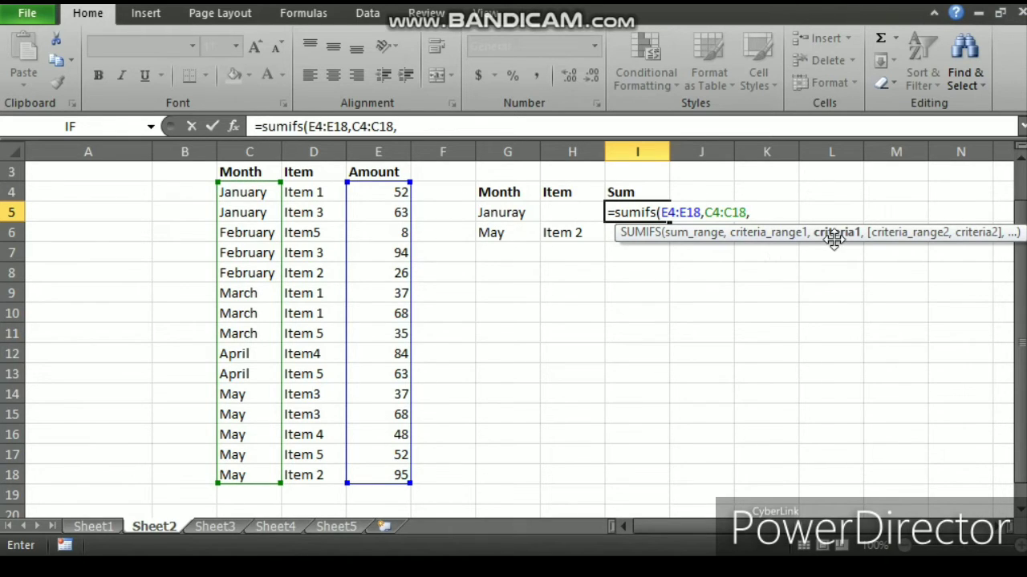
click(497, 211)
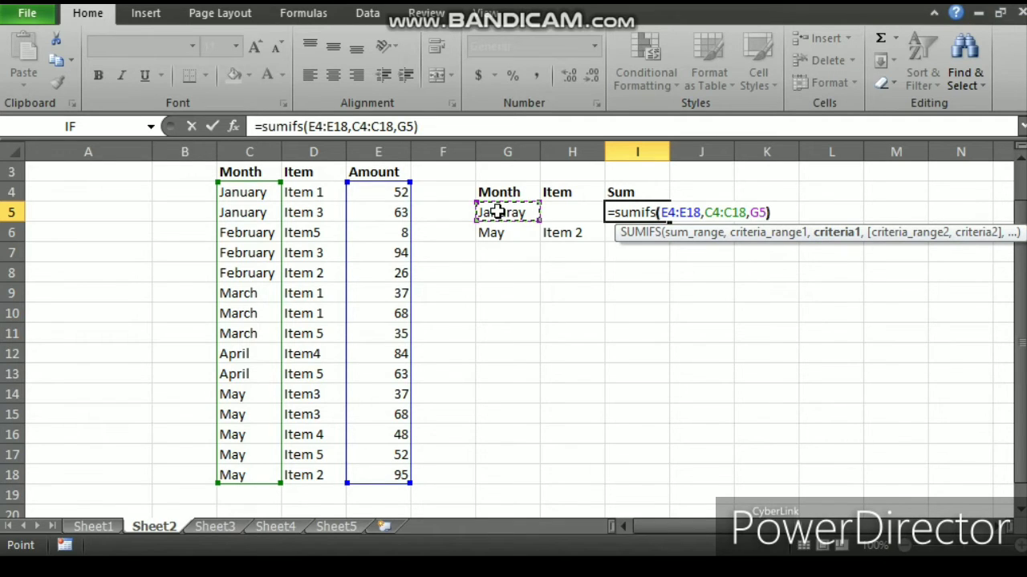
text())
key(Return)
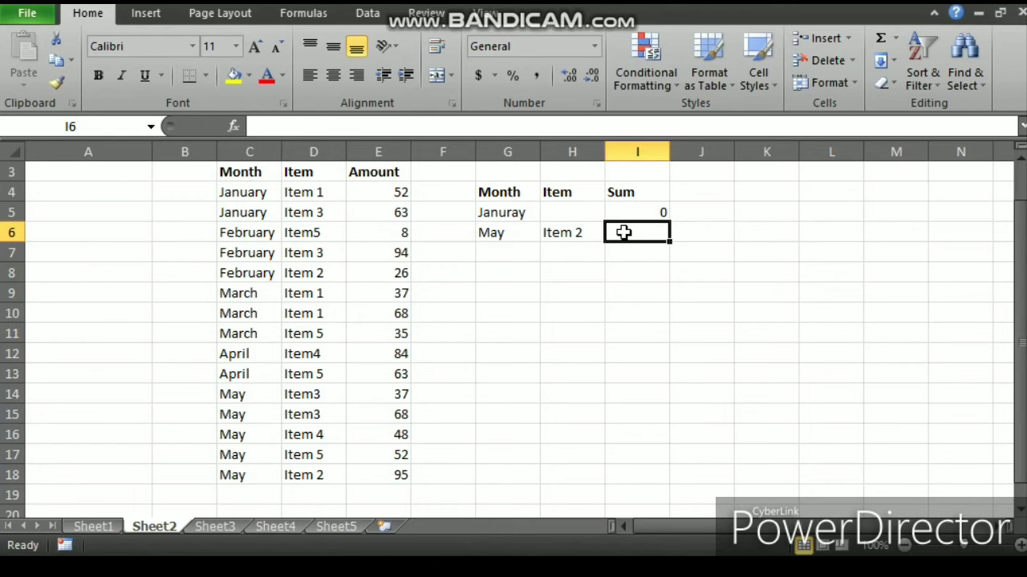
Step: Start a SUMIFS formula in cell I6 summing E4:E18 where C4:C18 matches G6
text(=)
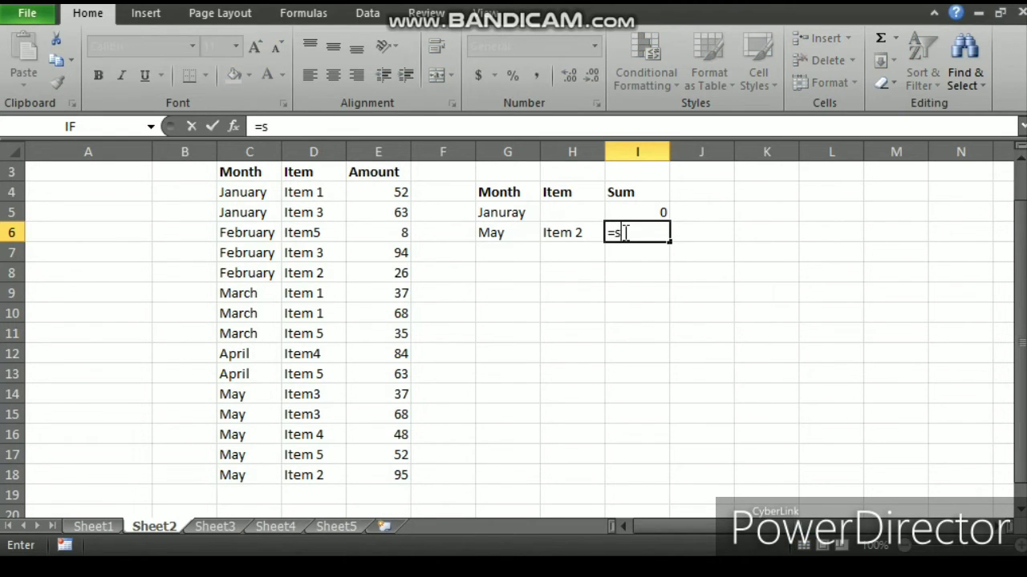
text(sumifs)
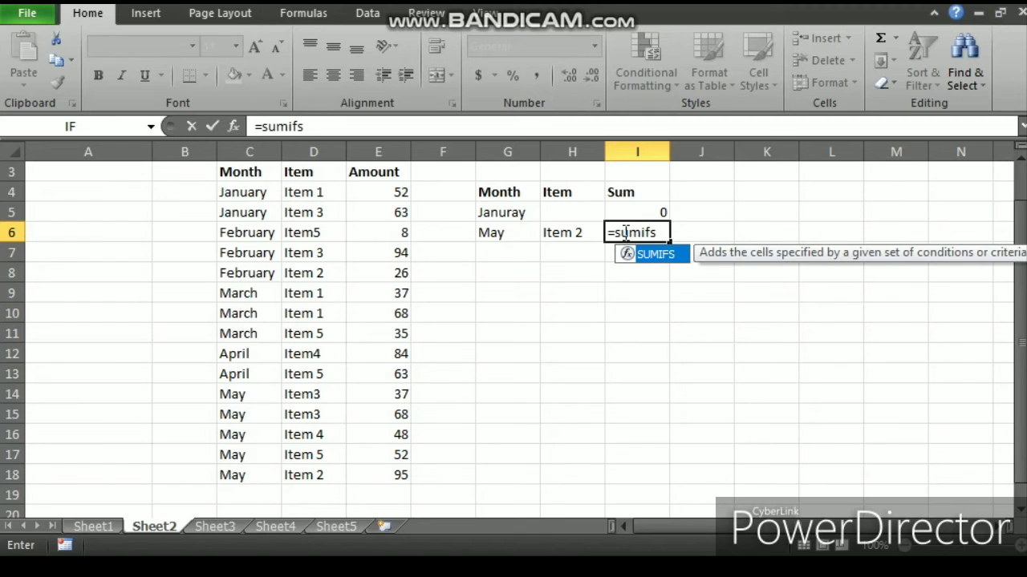
text(()
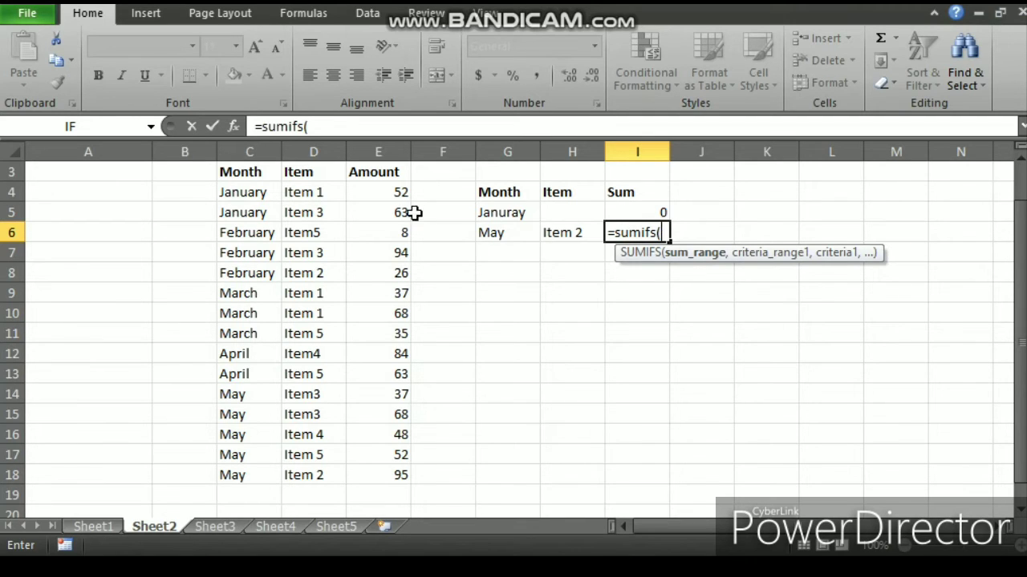
click(395, 187)
drag(395, 188, 400, 467)
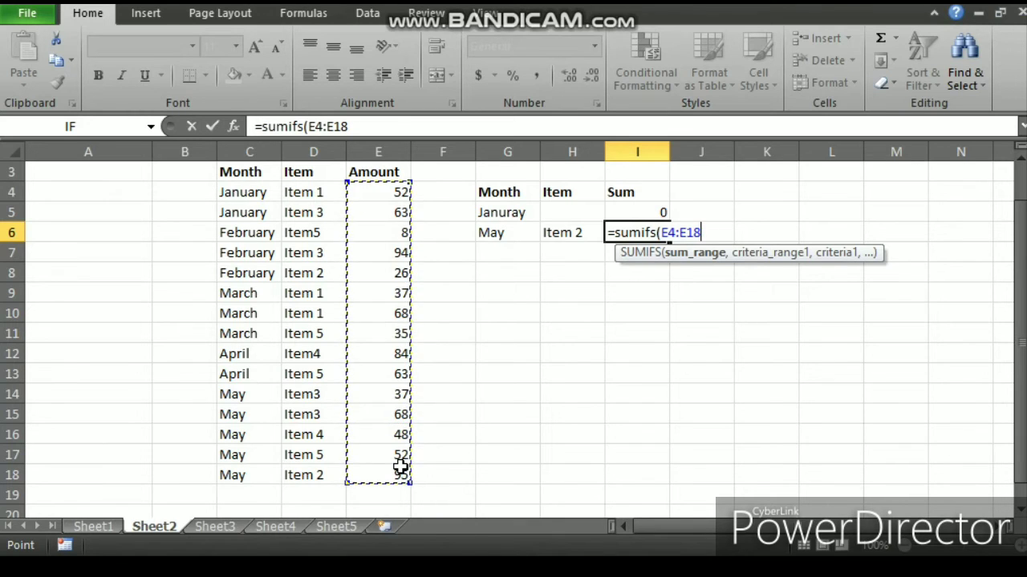
text(,)
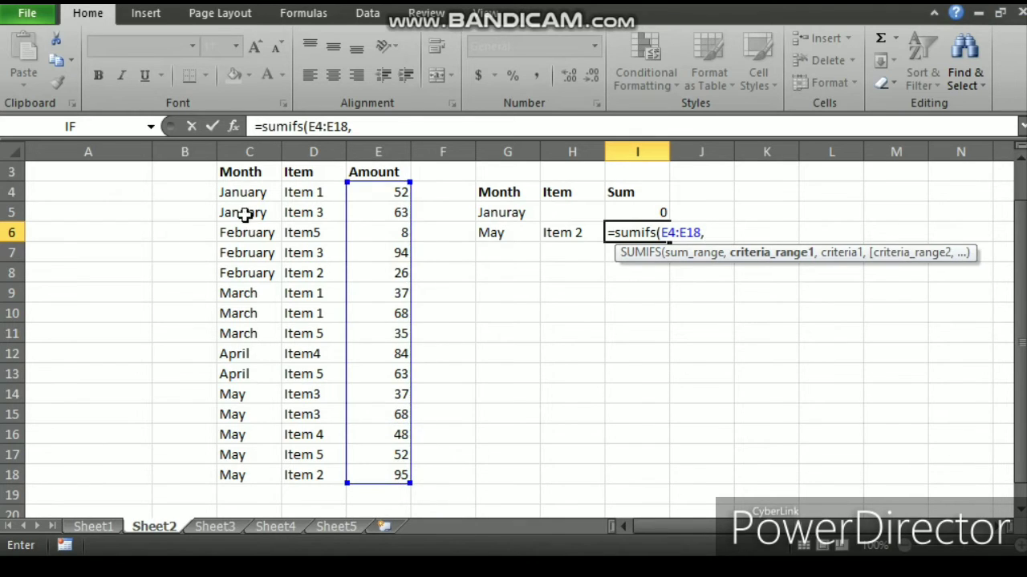
drag(245, 192, 255, 478)
text(,)
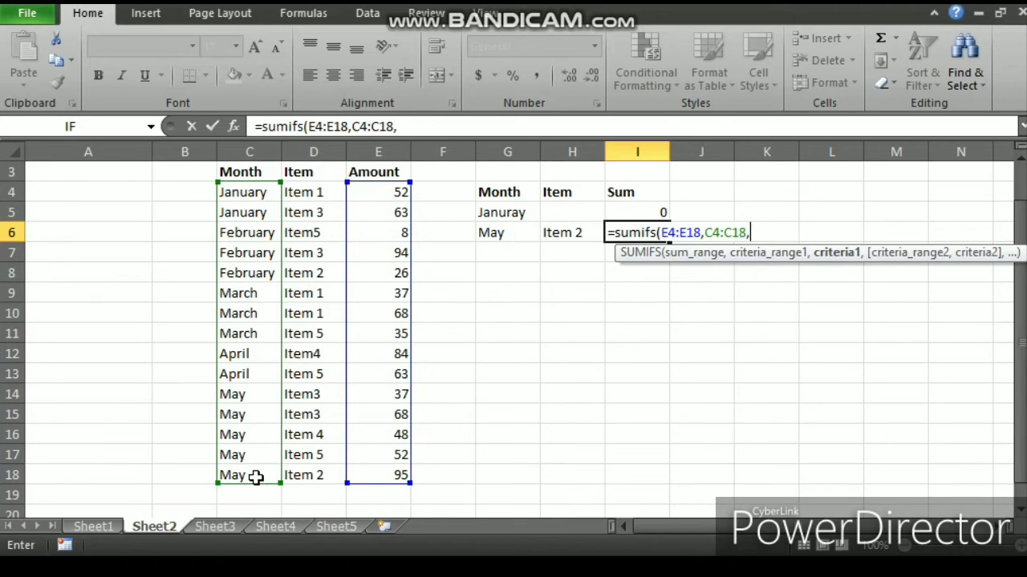
click(479, 234)
text(,)
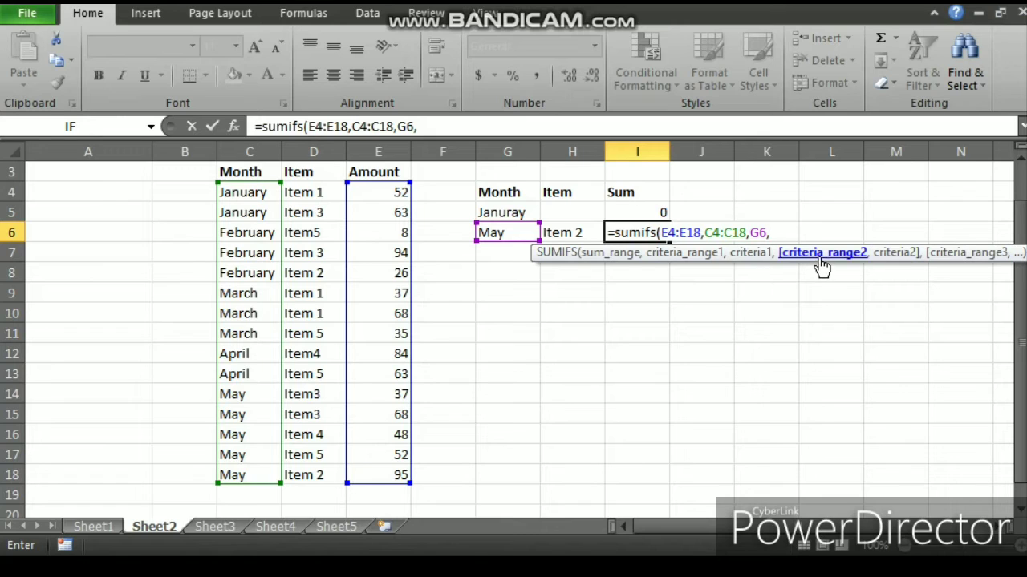
Step: Add D4:D18 matching H6 as the second criteria pair and enter the SUMIFS formula
click(310, 192)
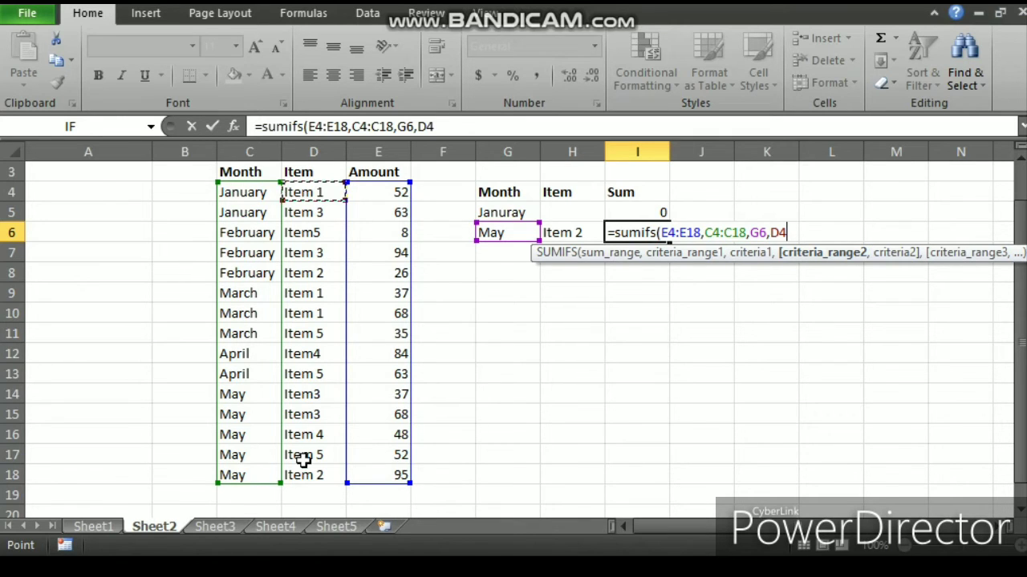
mouse_move(303, 459)
mouse_down()
mouse_move(302, 488)
mouse_move(309, 473)
mouse_up()
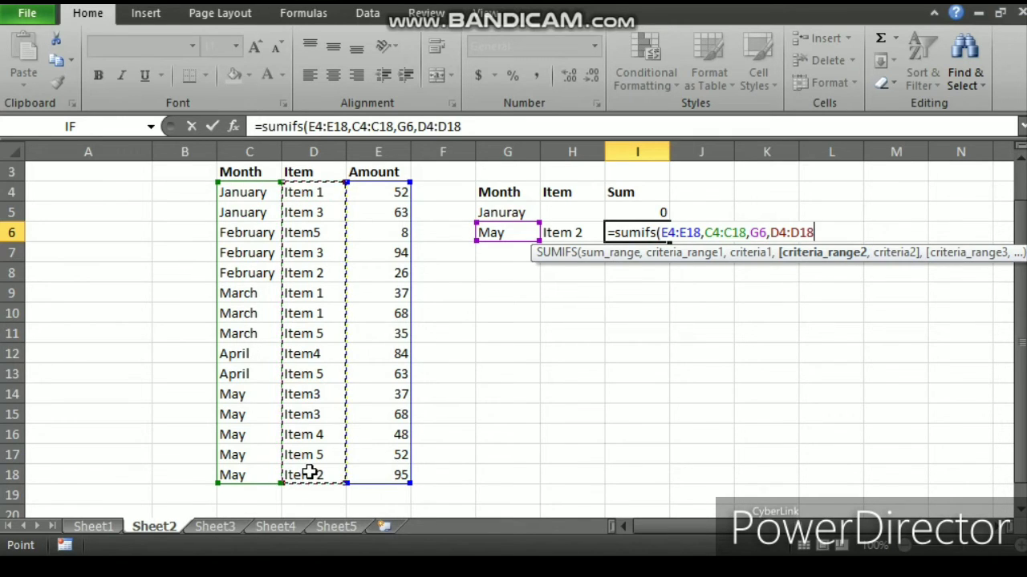
text(,)
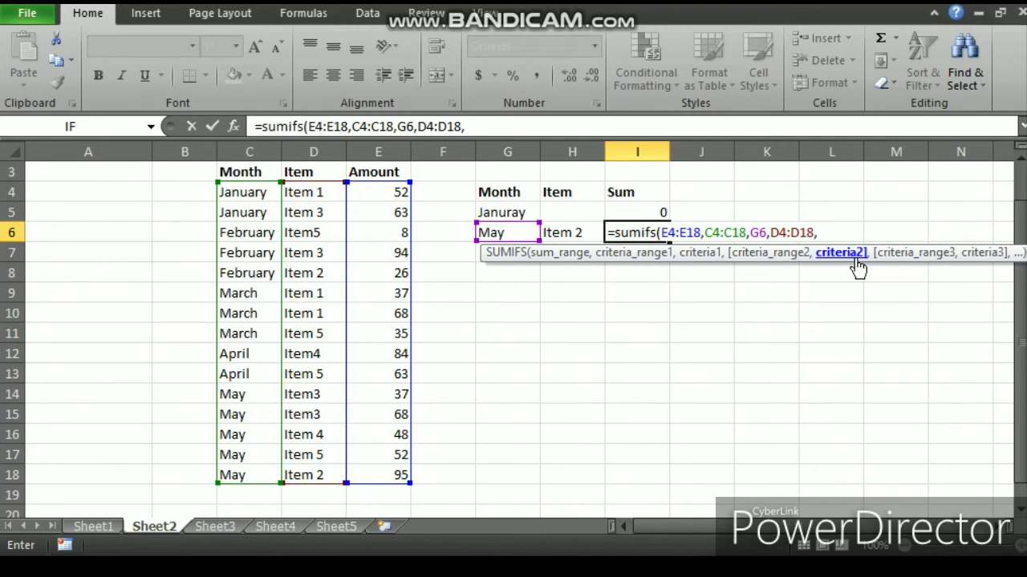
click(567, 232)
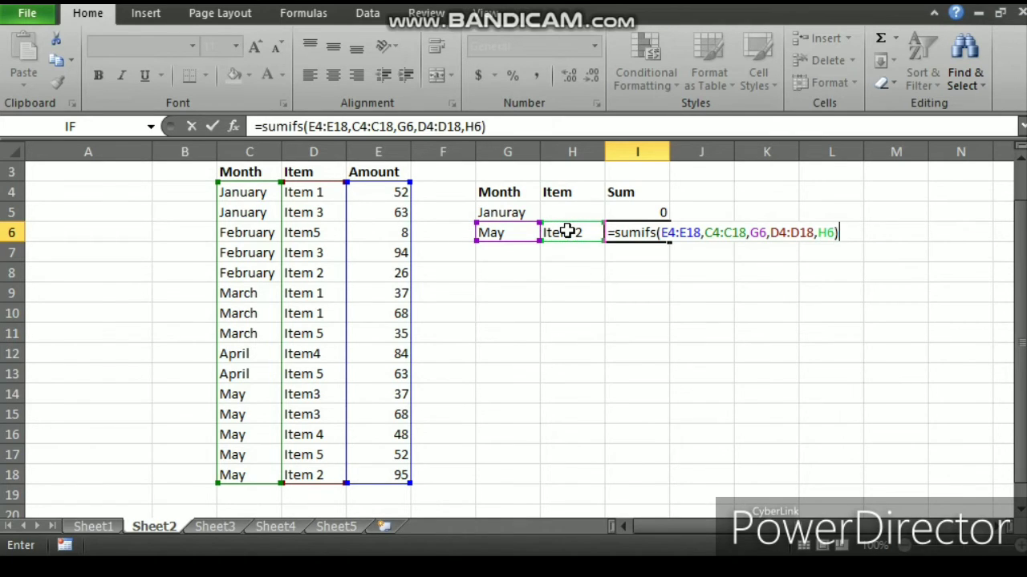
key(Return)
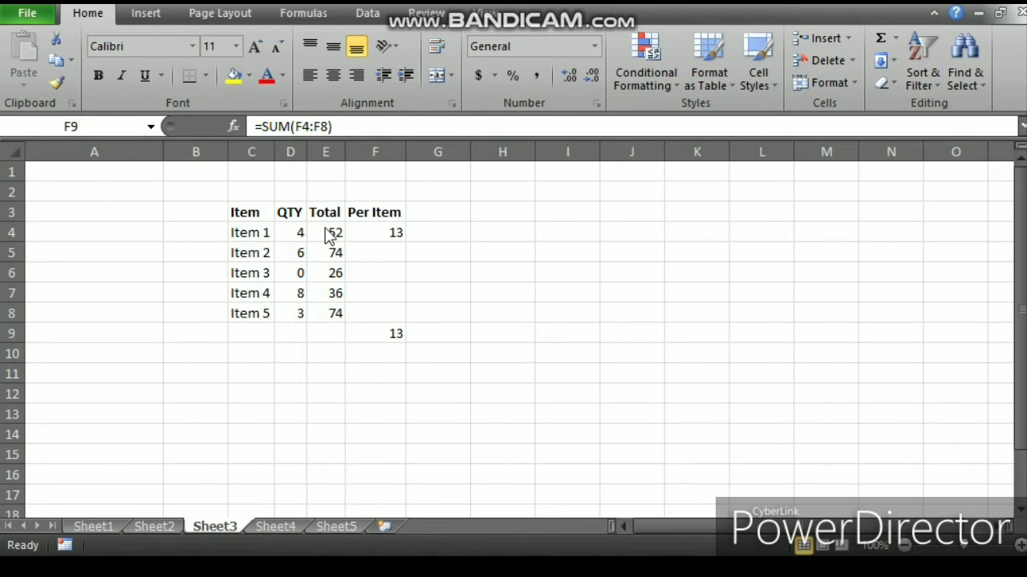
Step: On Sheet3, fill the Per Item formula in F4 down through F8
click(374, 232)
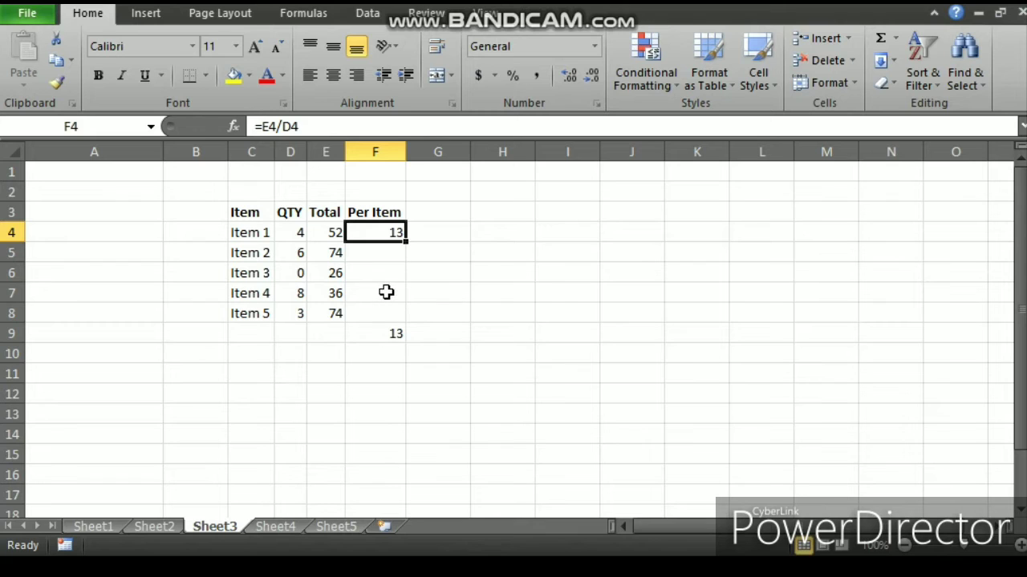
double_click(406, 239)
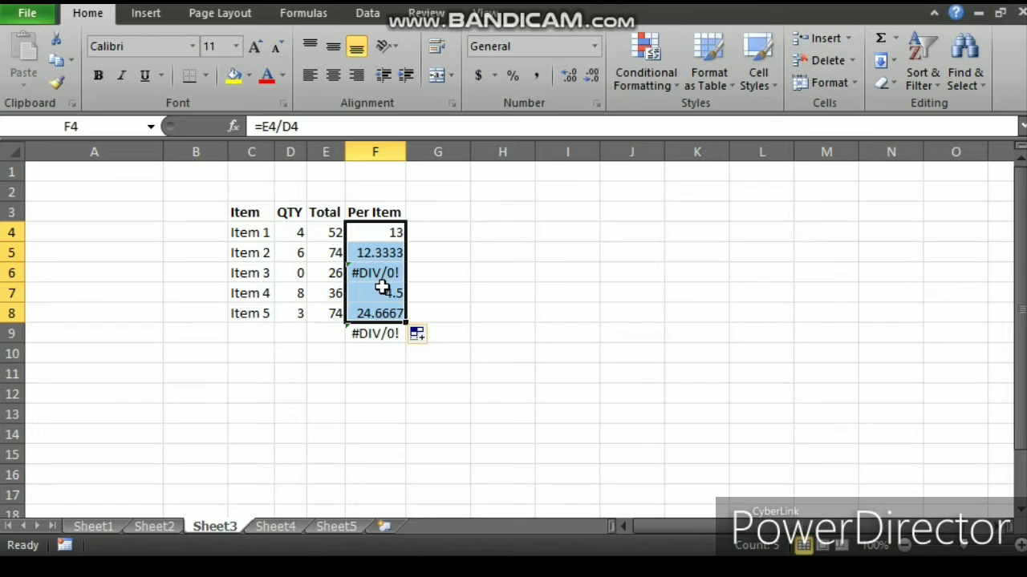
Step: On Sheet3, wrap the Per Item formula in F4 as =IFERROR(E4/D4,0) and fill it down the column
click(393, 231)
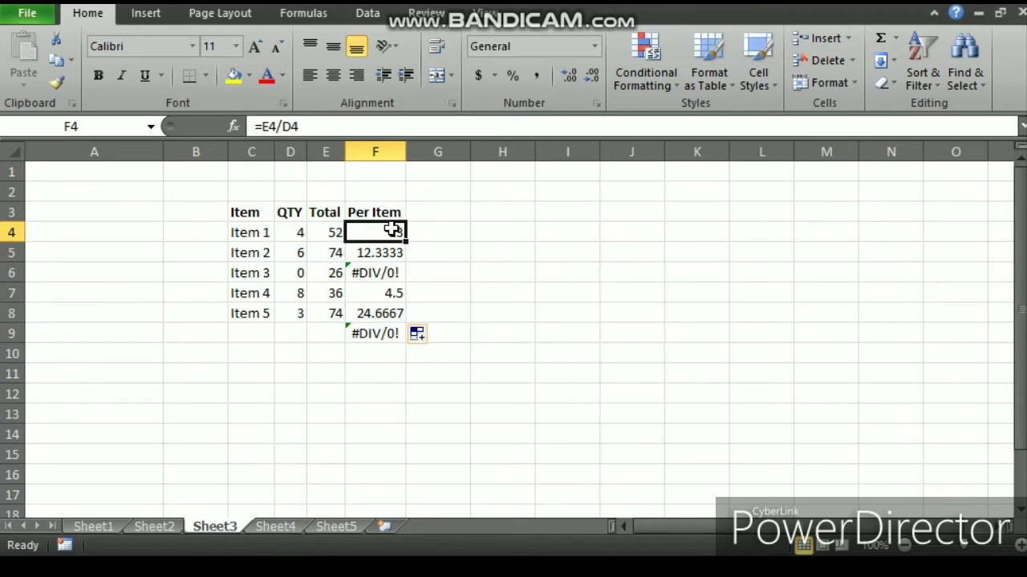
click(264, 128)
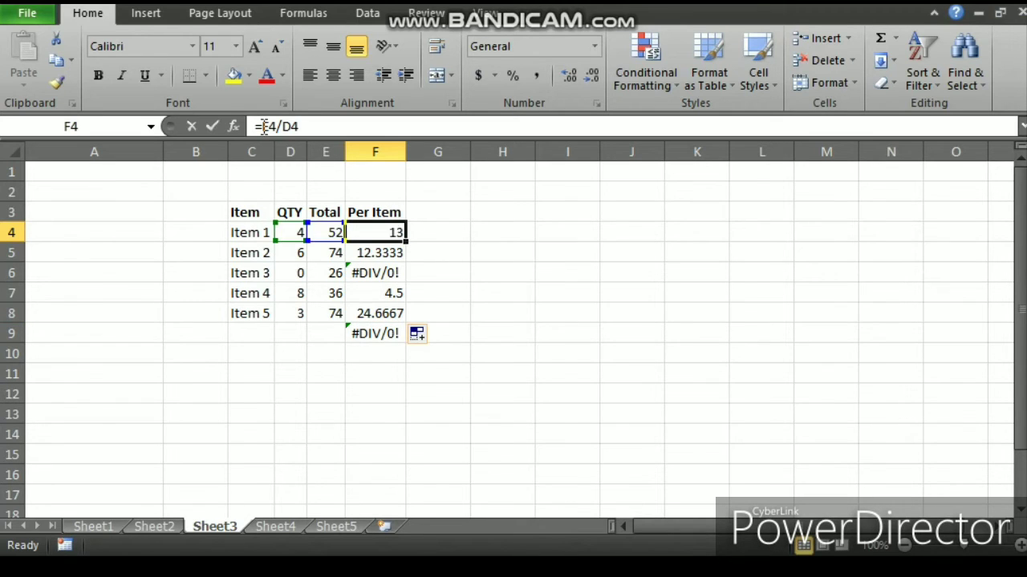
text(if)
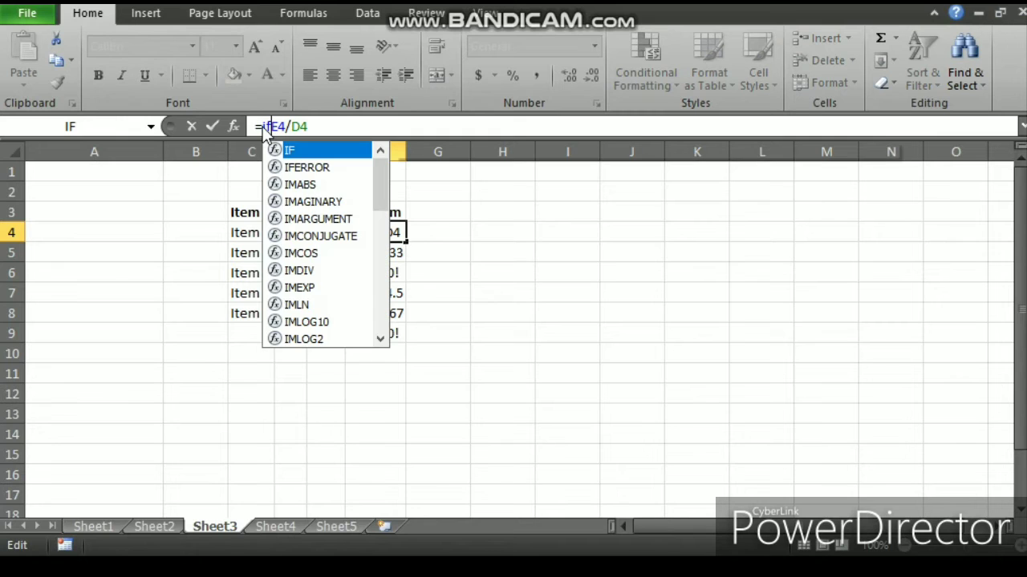
text(e)
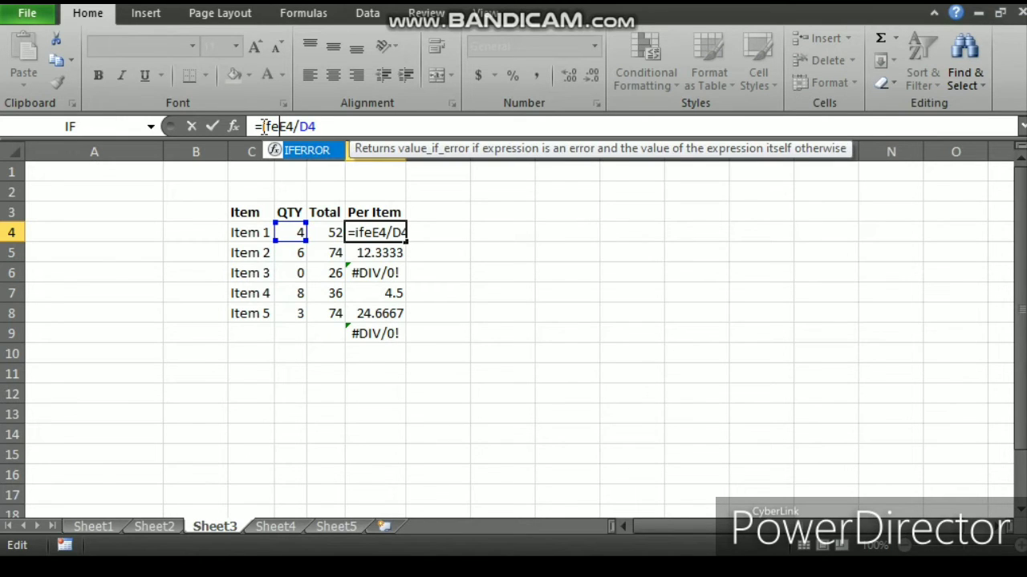
text(rror)
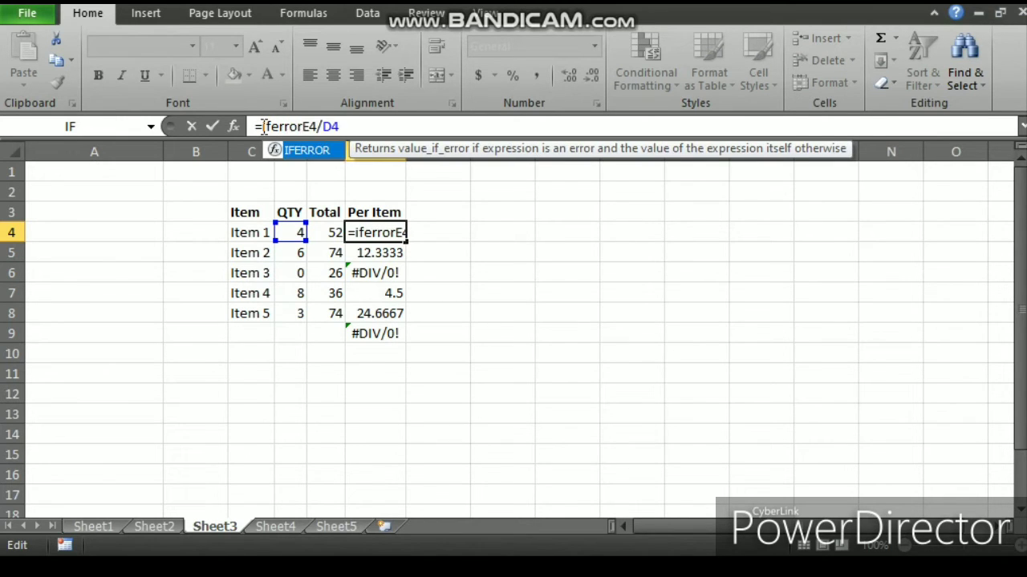
text((E4/D4)
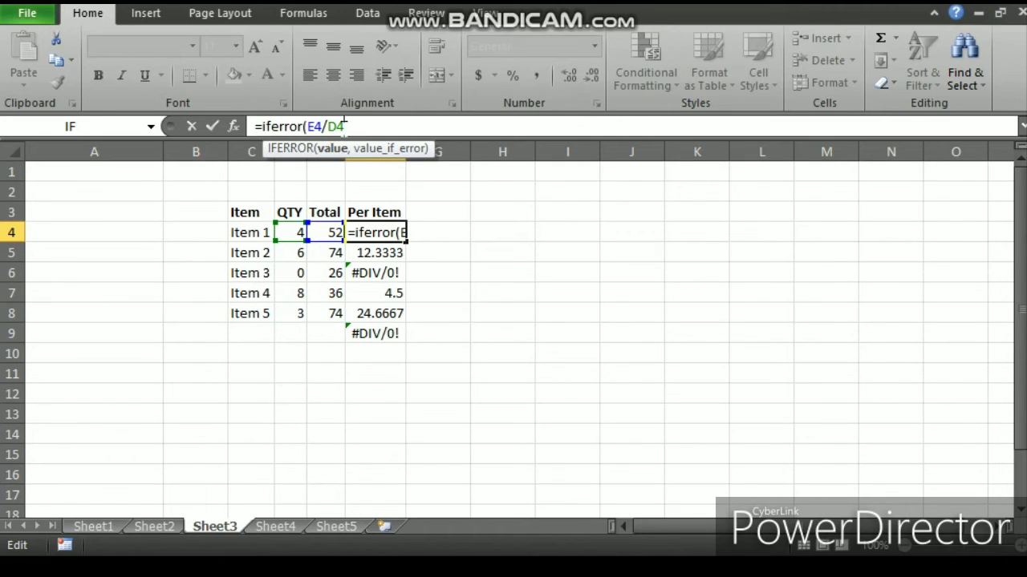
text(,)
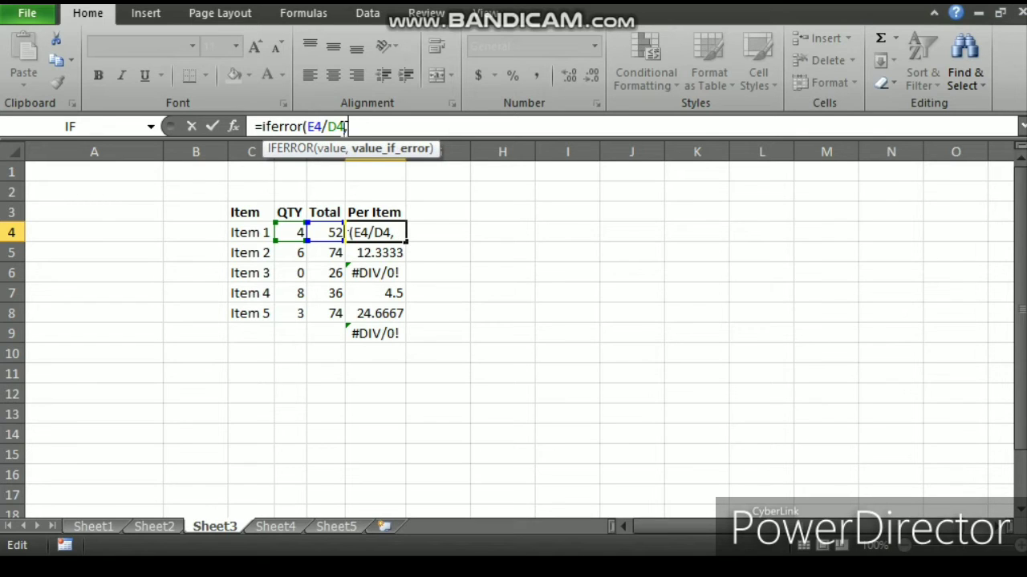
text(0))
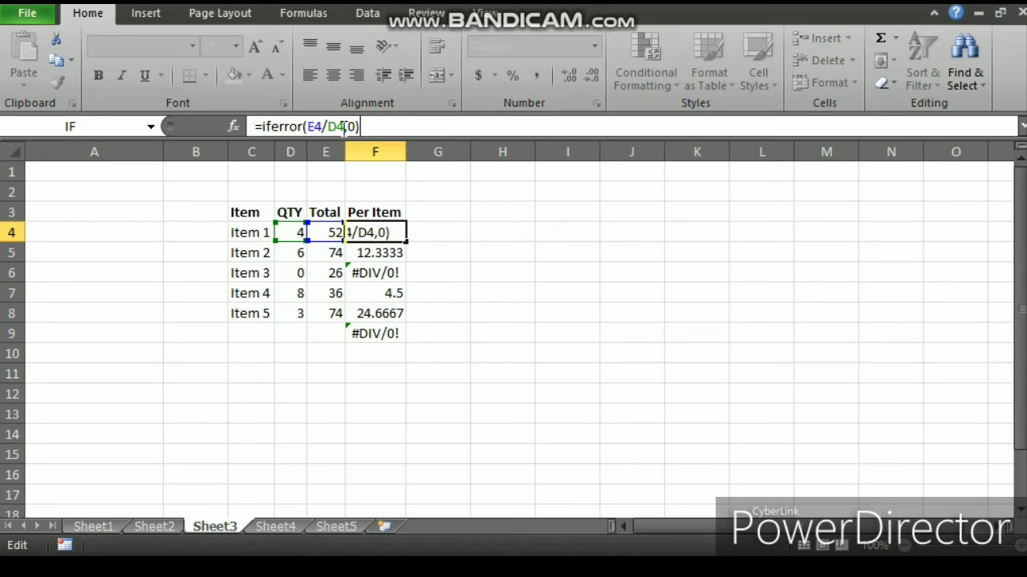
key(Return)
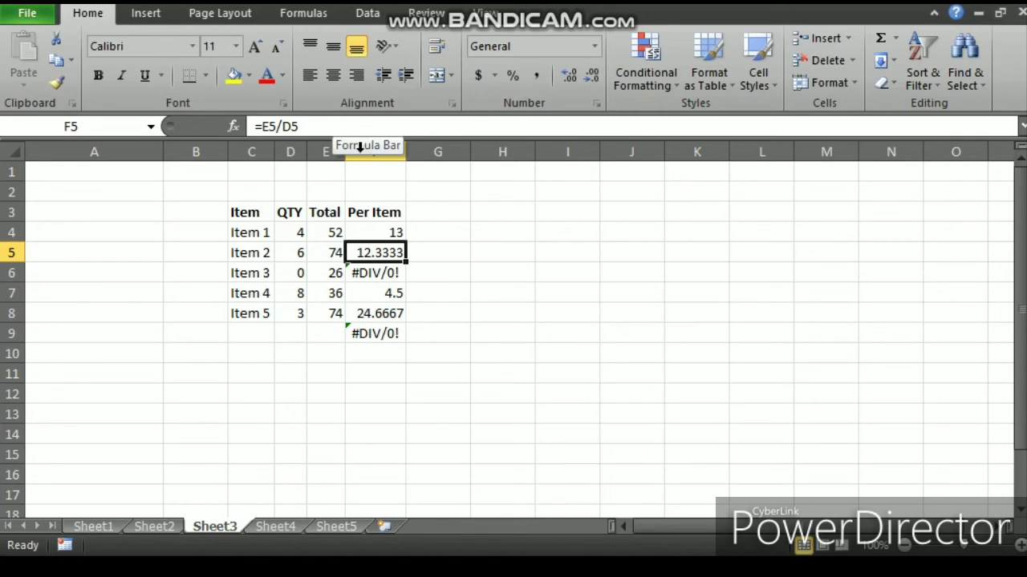
click(380, 232)
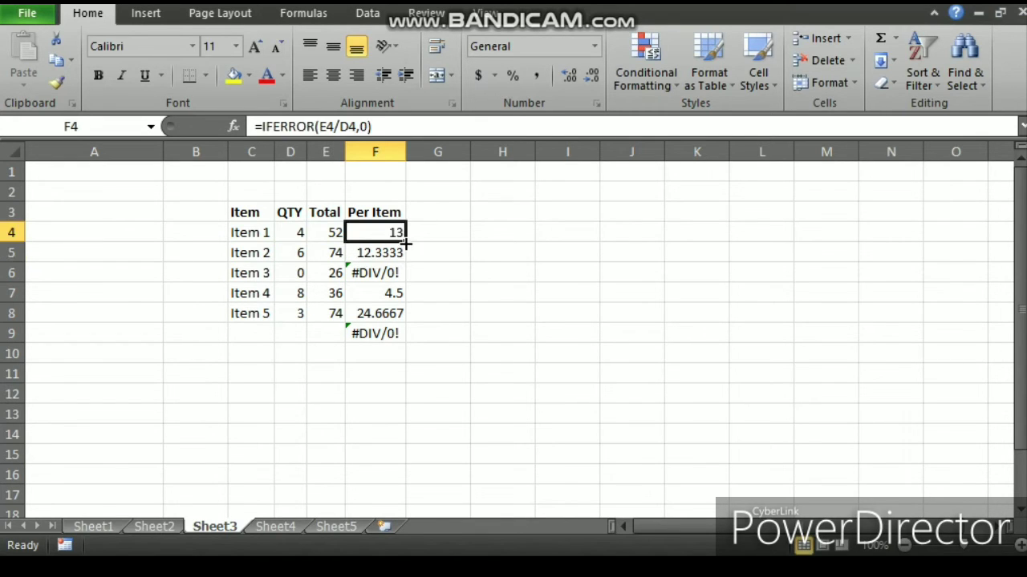
double_click(406, 241)
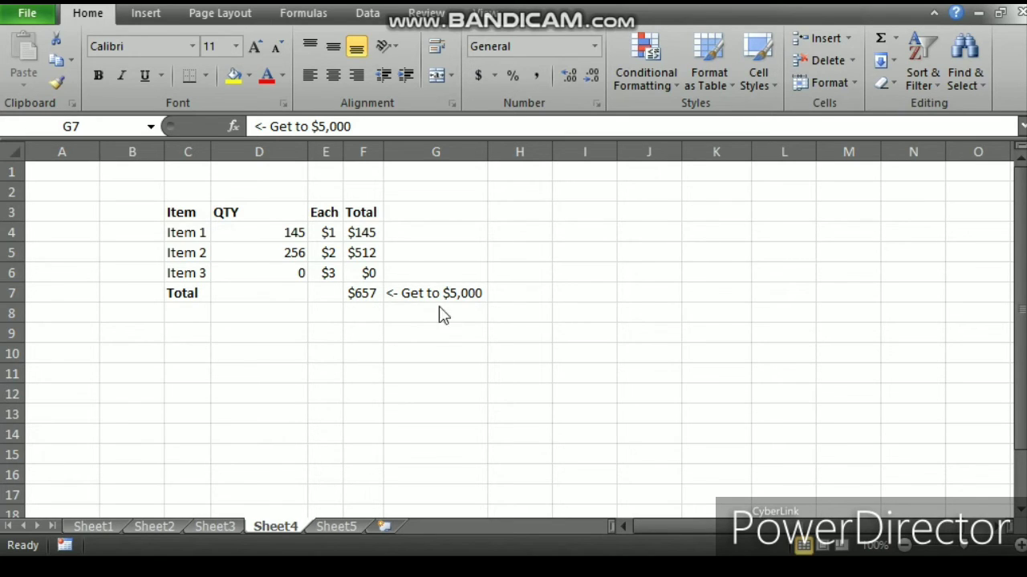
Step: On Sheet4, set Item 3's quantity in D6 to 500 and widen column F to fit the totals
click(271, 274)
click(272, 274)
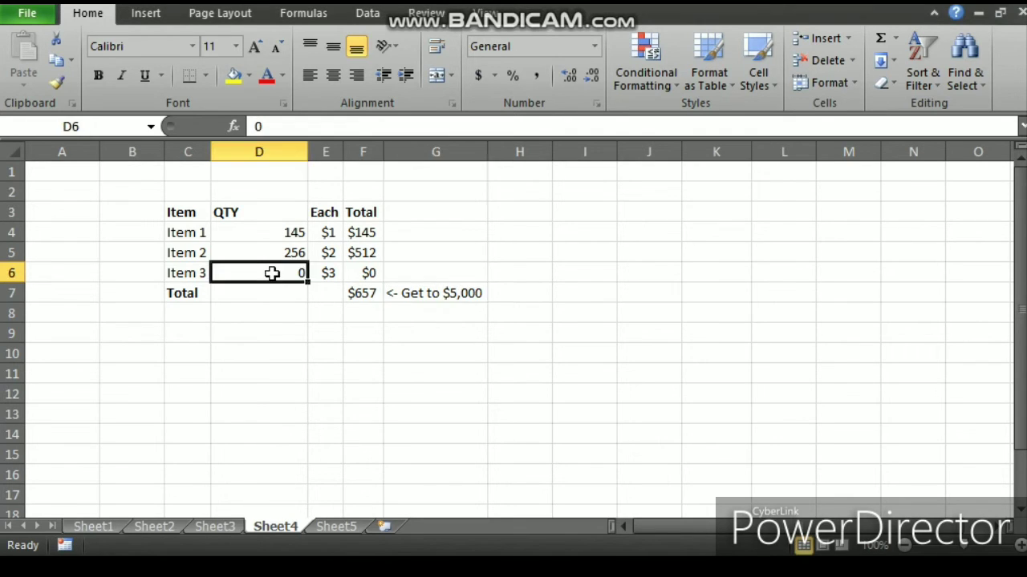
text(500)
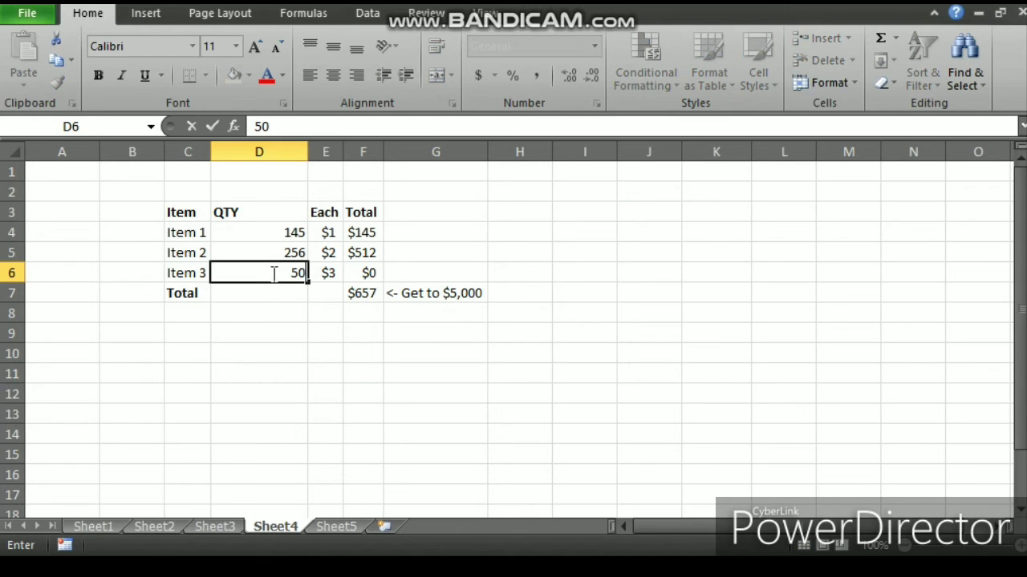
key(Return)
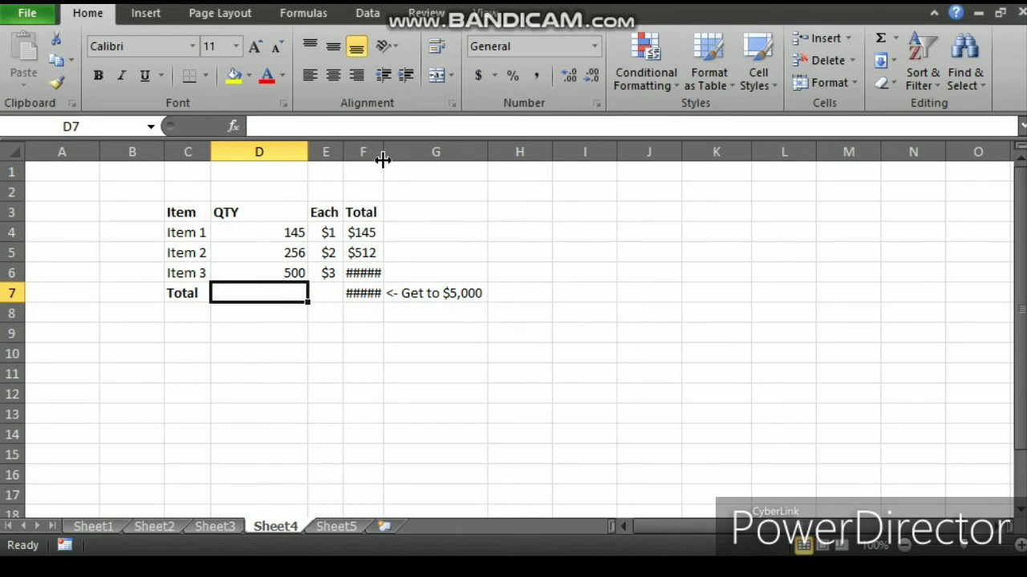
drag(383, 153, 399, 157)
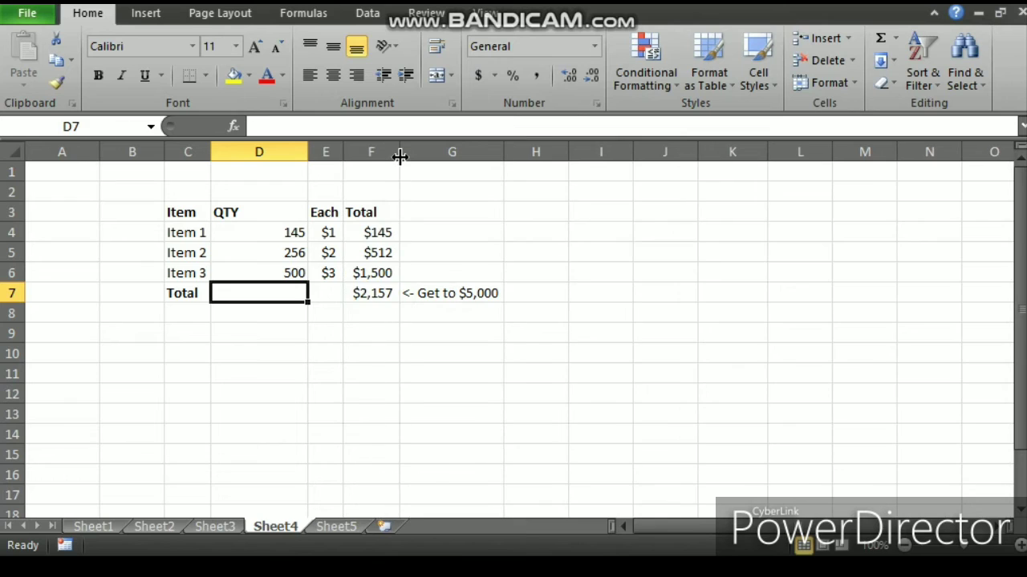
Step: Set Item 3's quantity in D6 to 1000
click(286, 273)
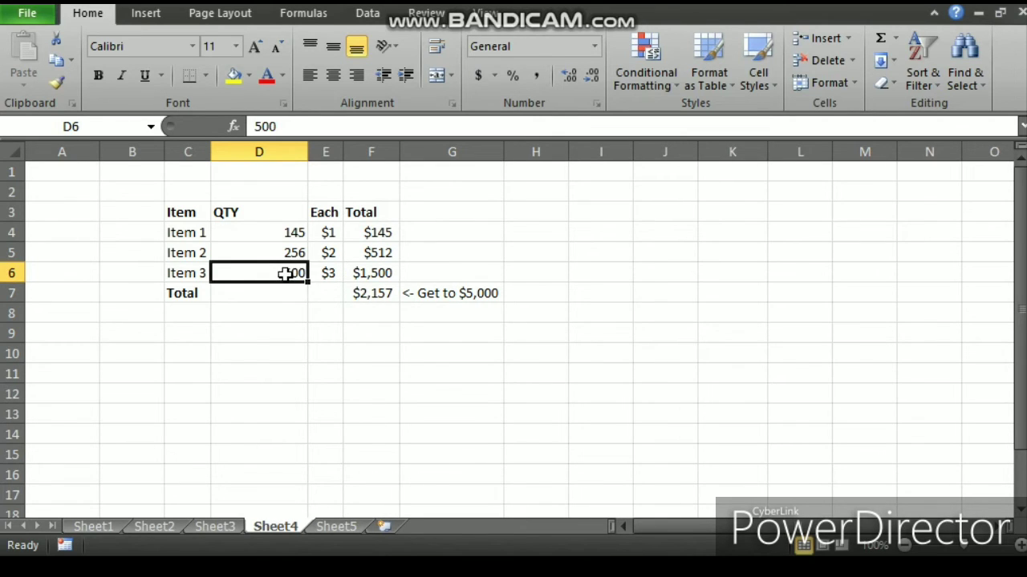
text(1000)
key(Return)
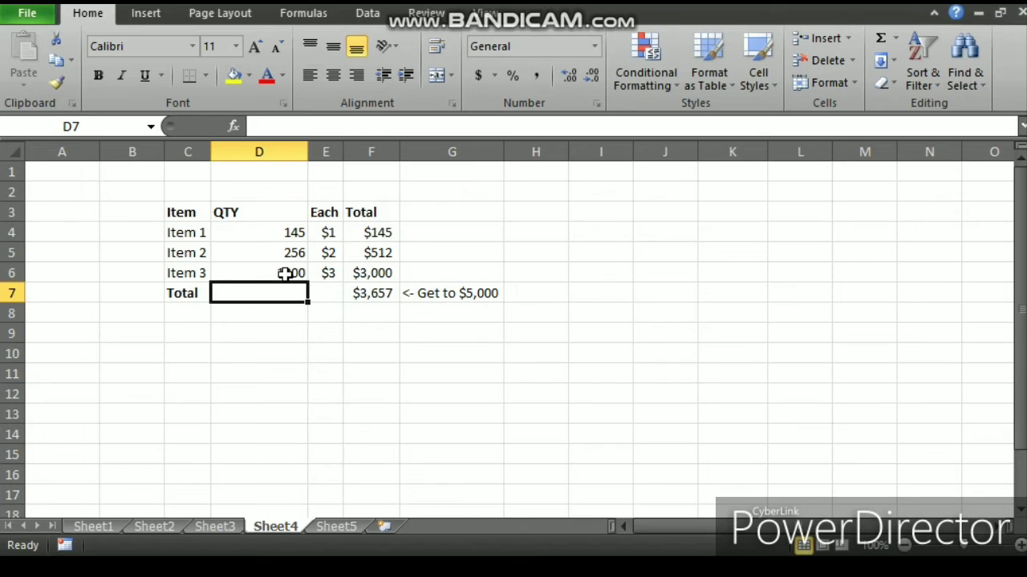
Step: Use Goal Seek to make the total in F7 reach 5000 by changing Item 3's quantity in D6
click(364, 297)
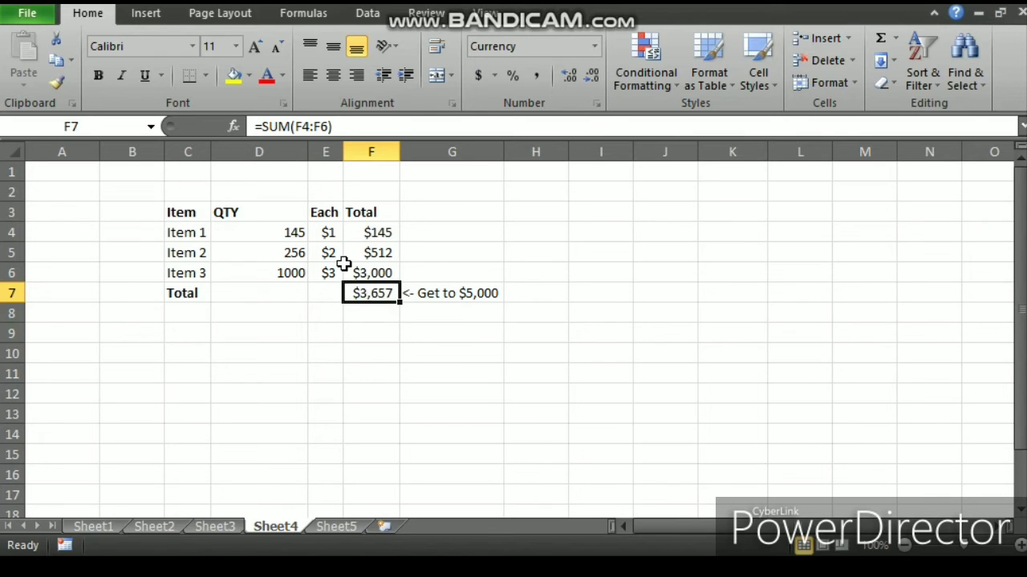
click(361, 16)
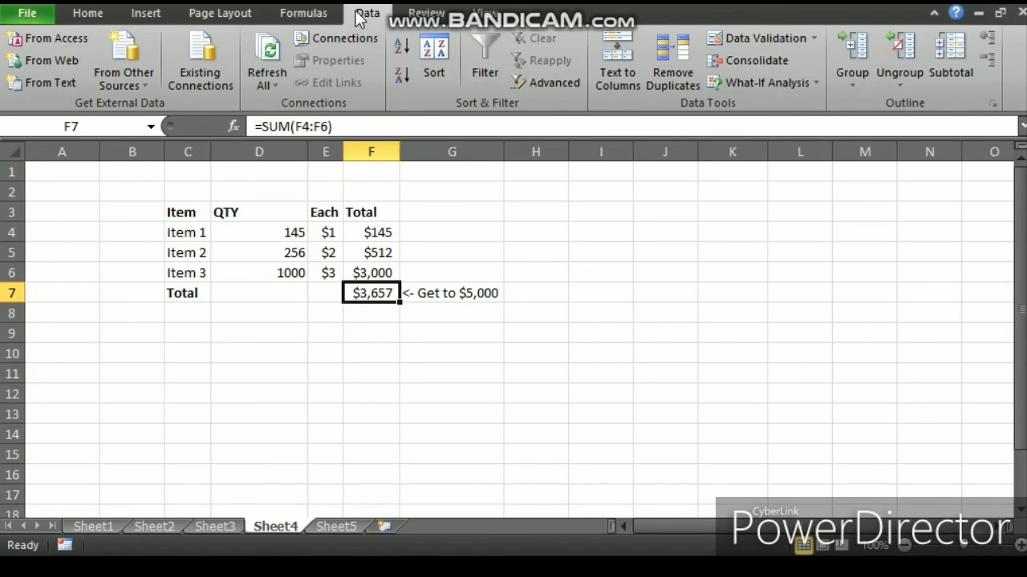
click(807, 84)
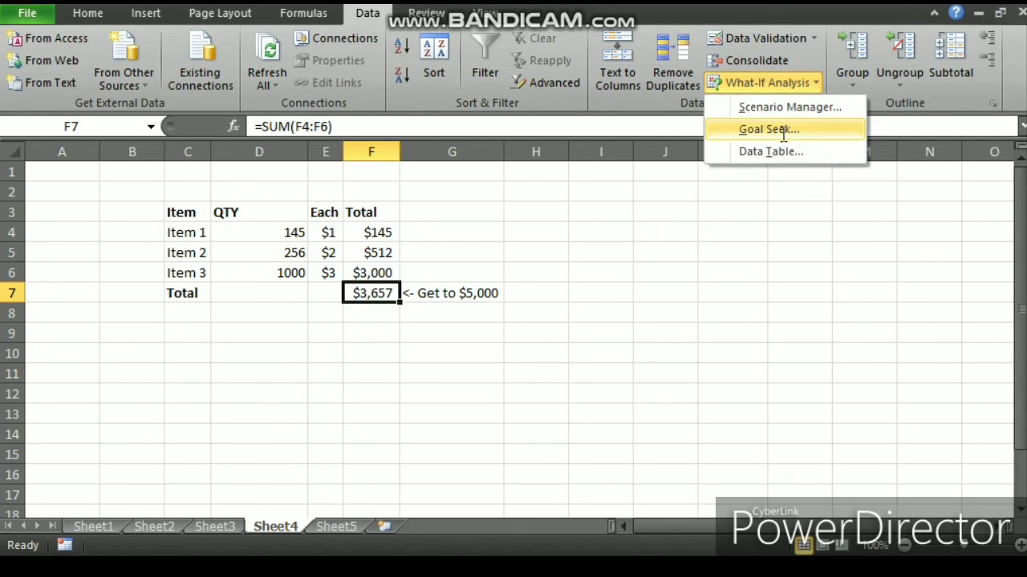
click(769, 129)
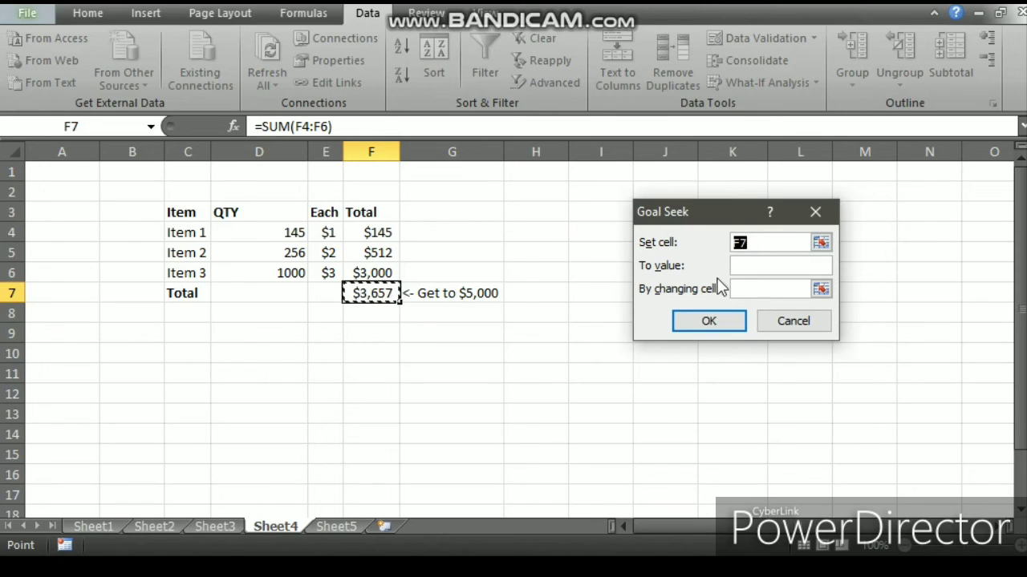
click(739, 267)
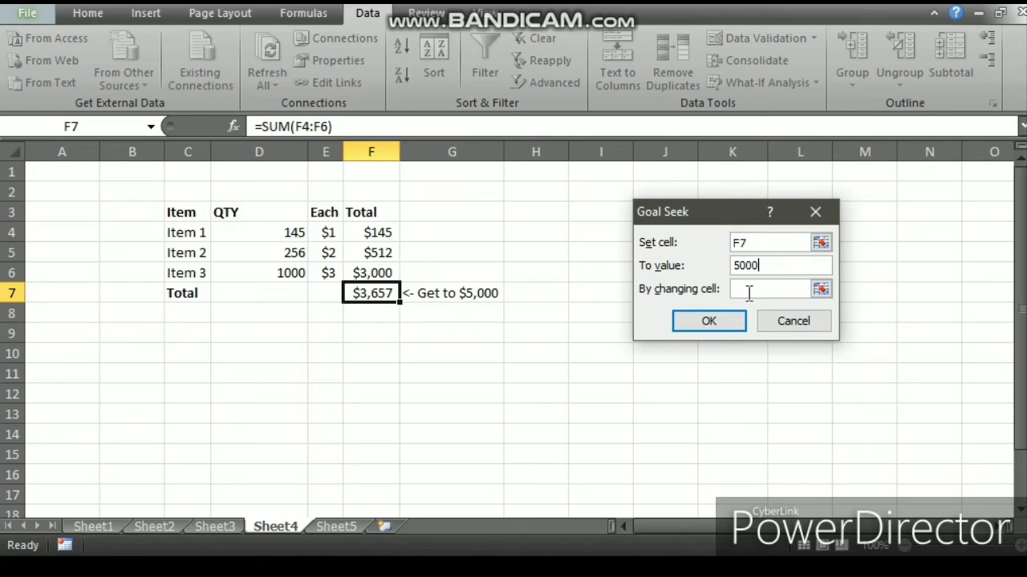
click(747, 291)
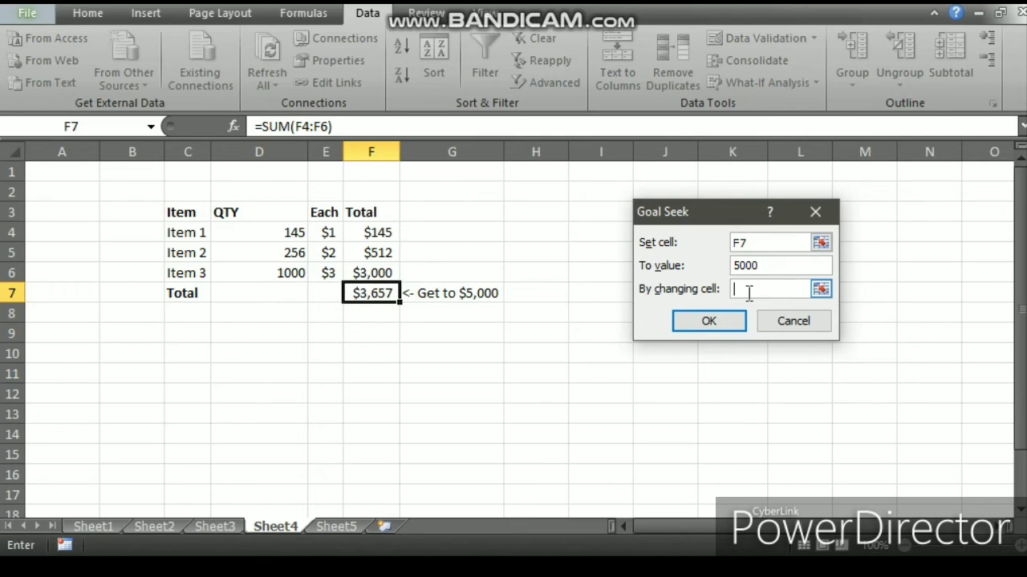
click(293, 276)
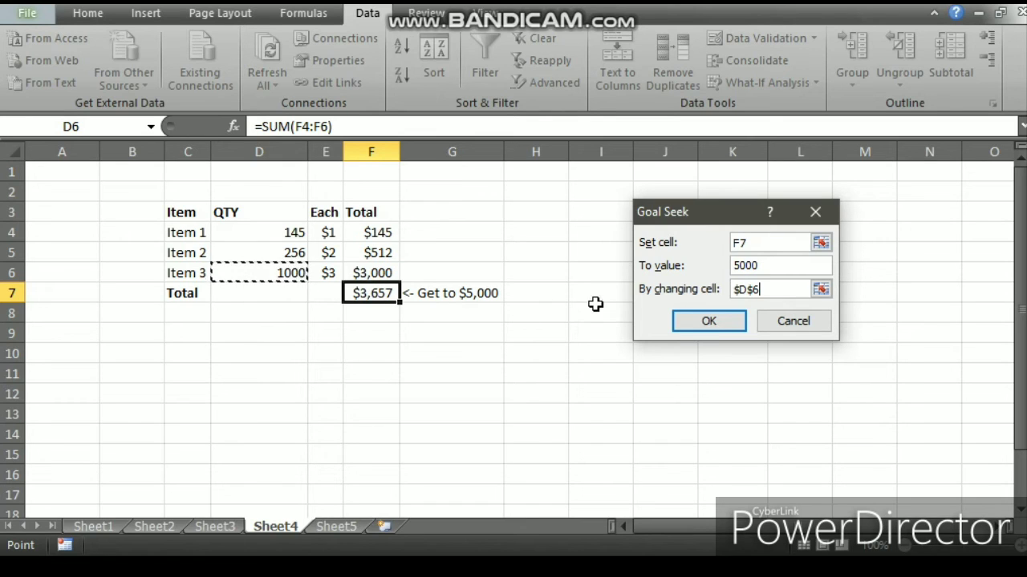
click(684, 321)
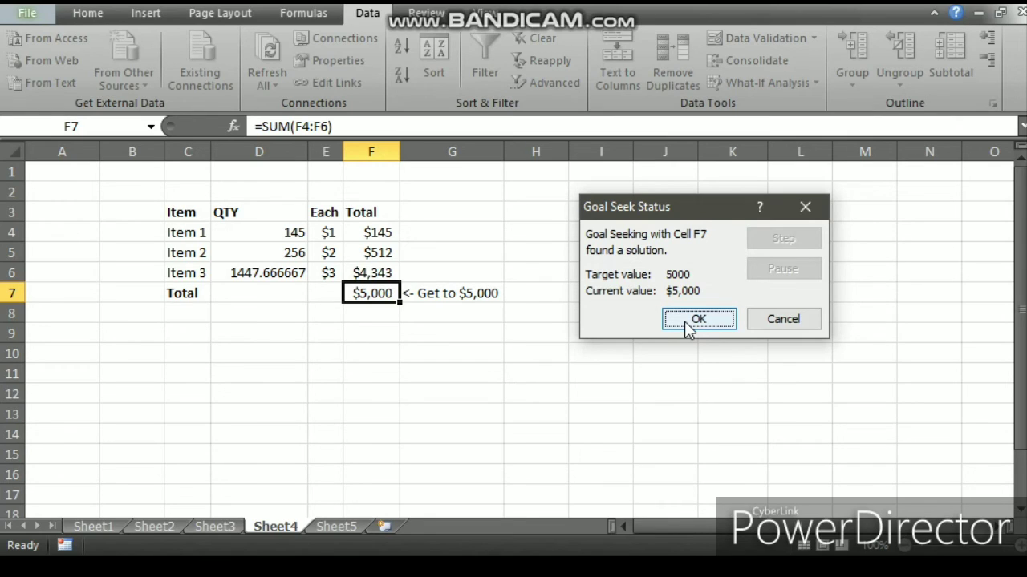
click(688, 324)
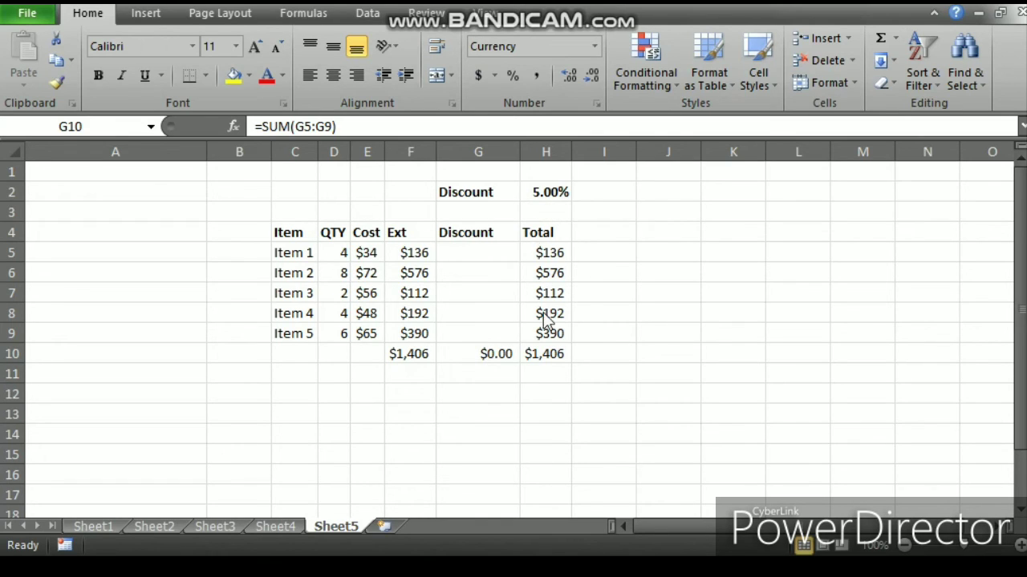
Step: On Sheet5, examine the formulas in the Ext and Total columns
click(406, 251)
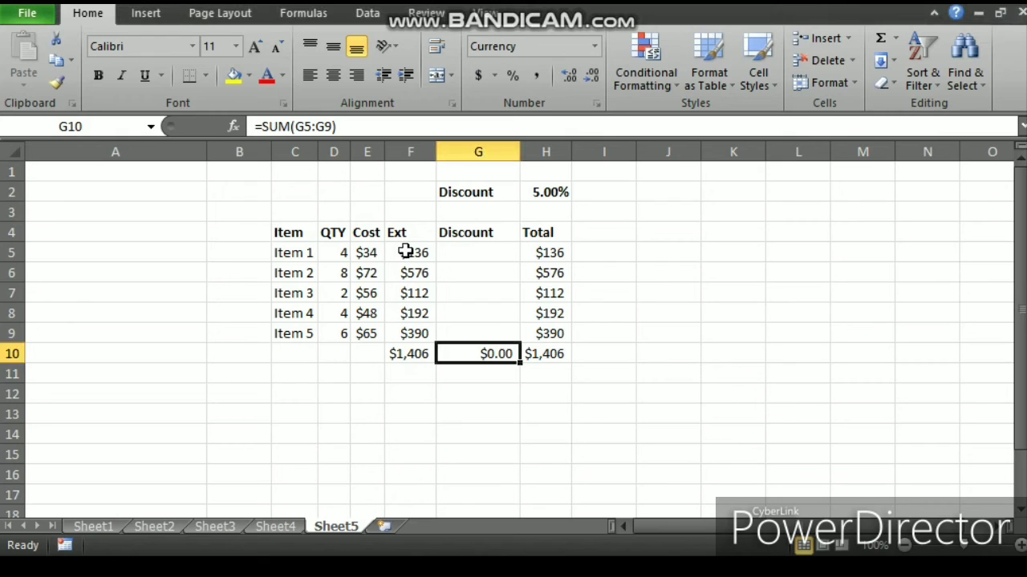
click(406, 251)
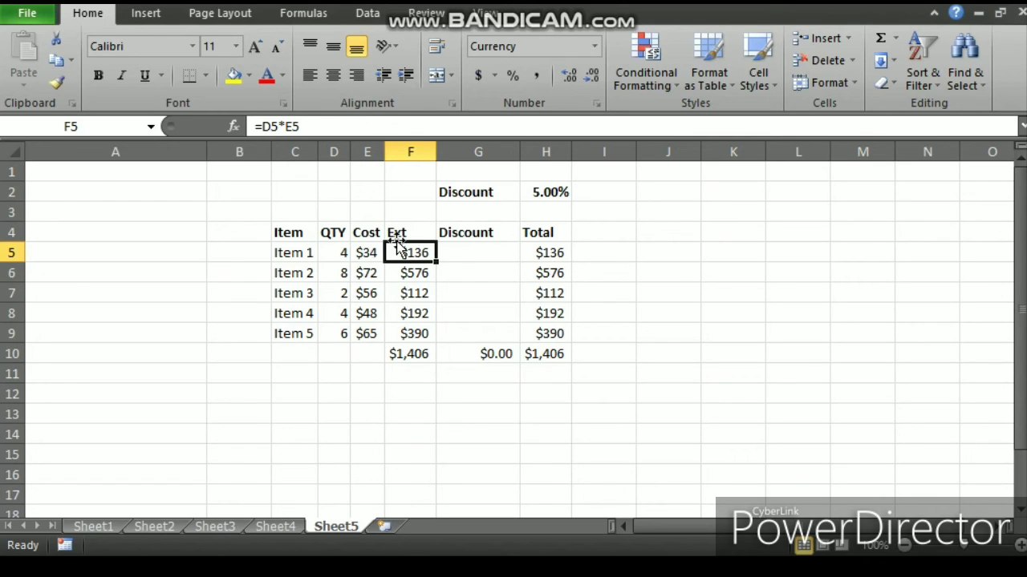
click(413, 275)
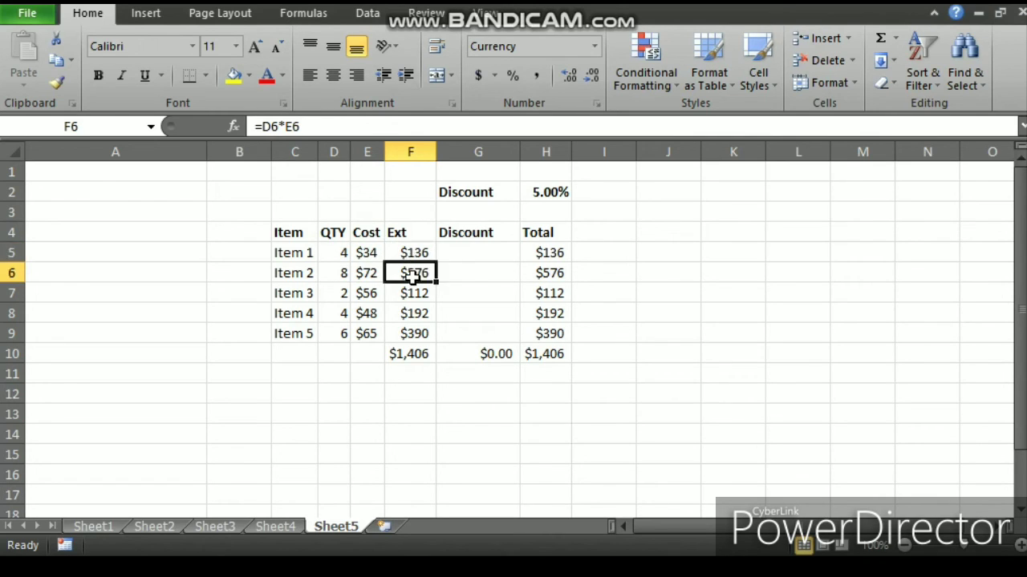
click(411, 293)
click(413, 313)
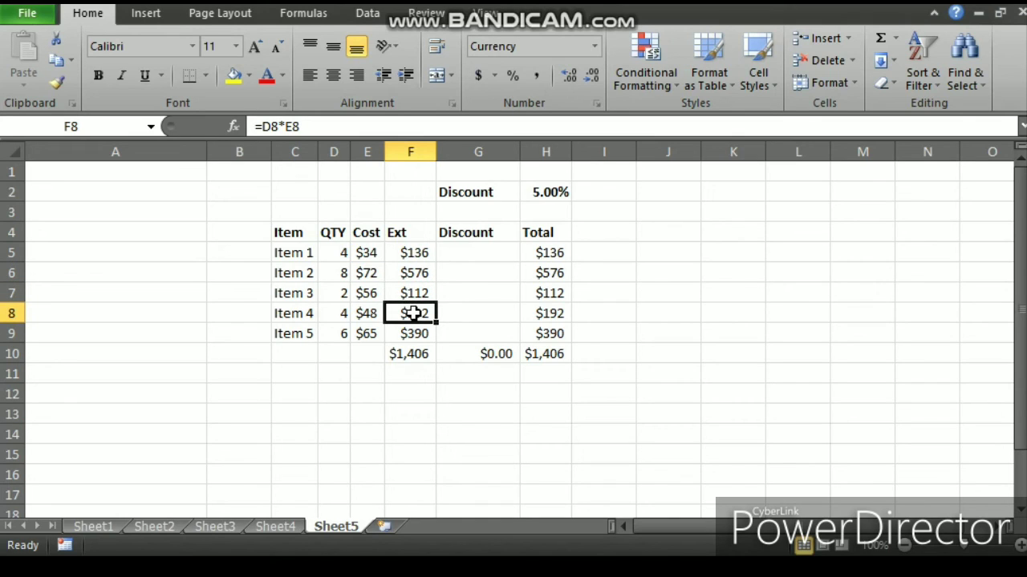
click(545, 257)
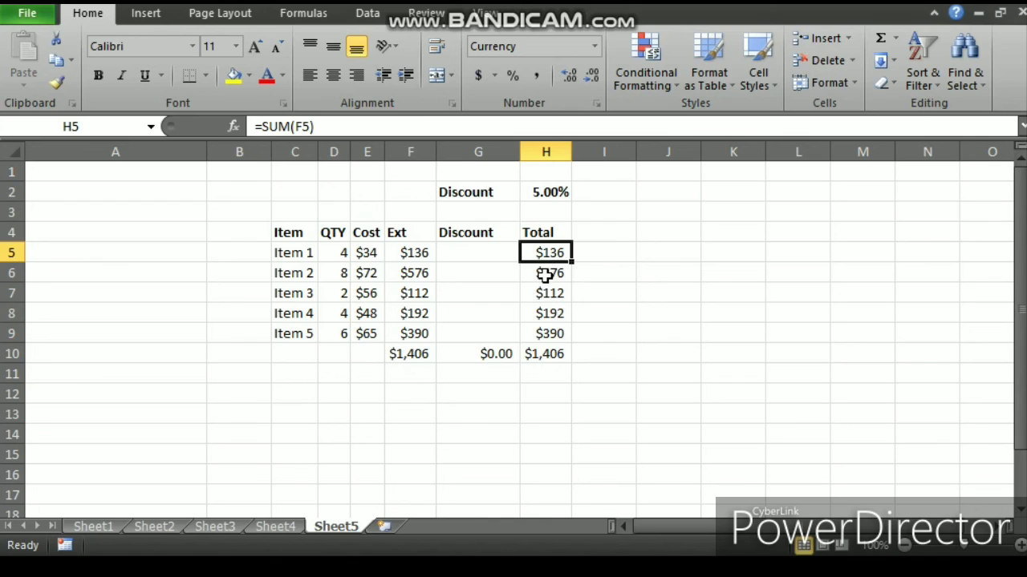
click(546, 272)
click(546, 295)
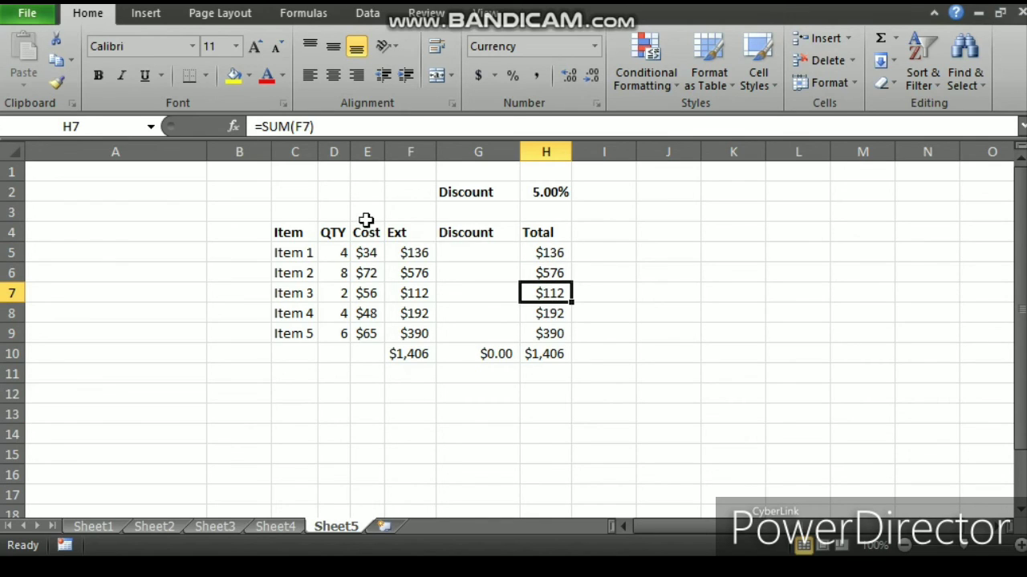
Step: In G5, enter a discount formula multiplying Item 1's Ext in F5 by the rate in H2
click(455, 252)
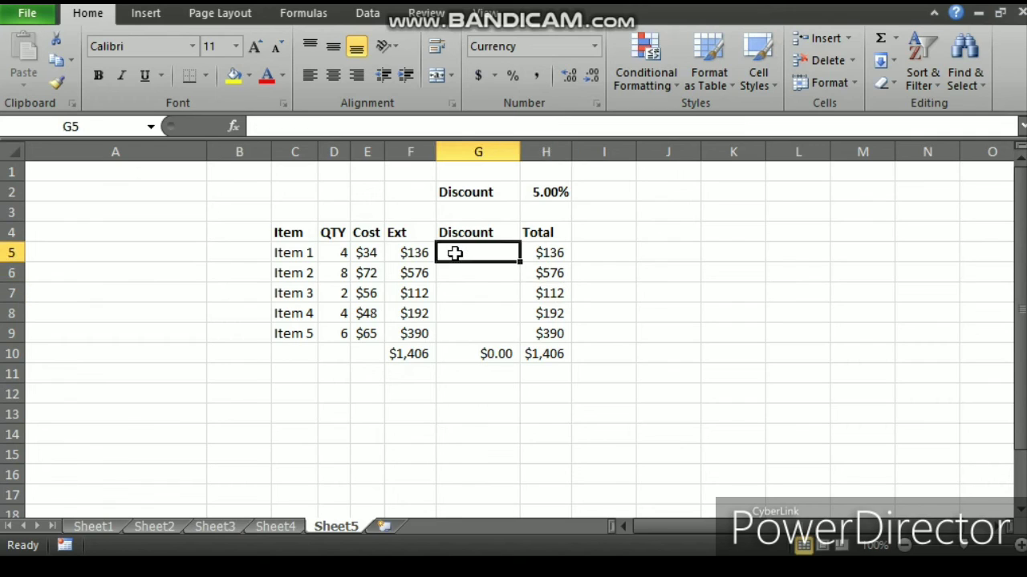
text(=)
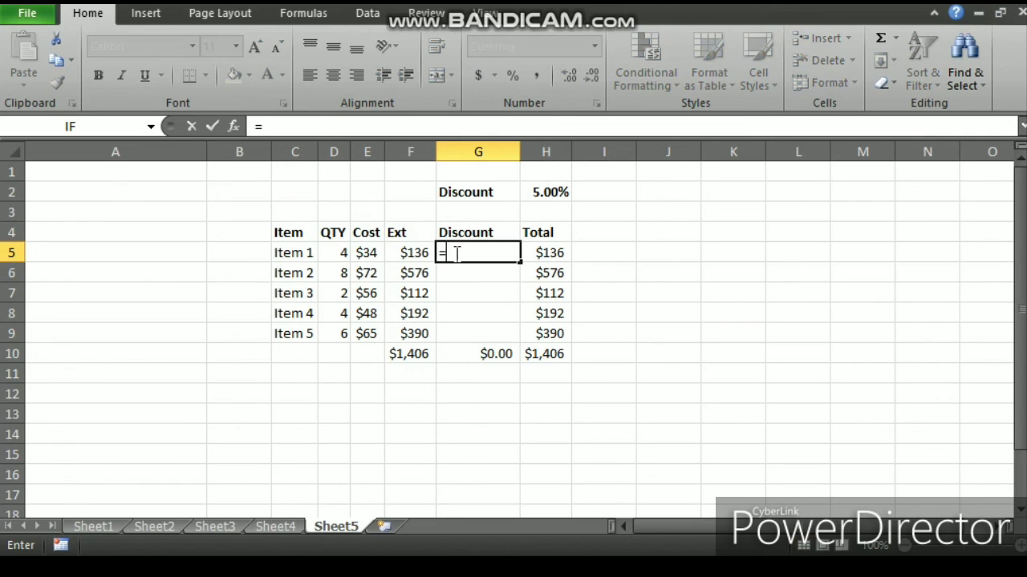
click(409, 255)
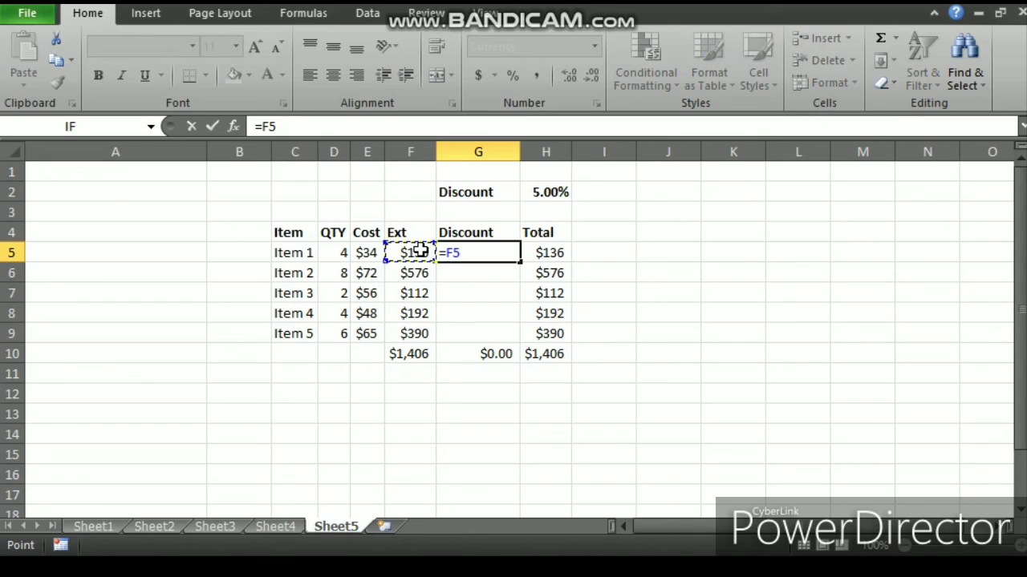
text(*)
click(541, 192)
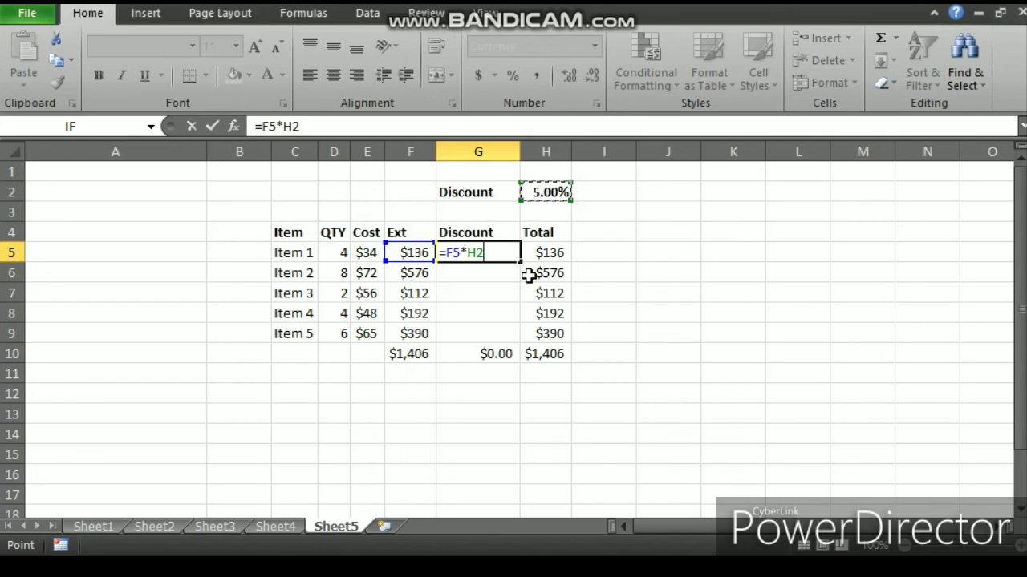
key(Return)
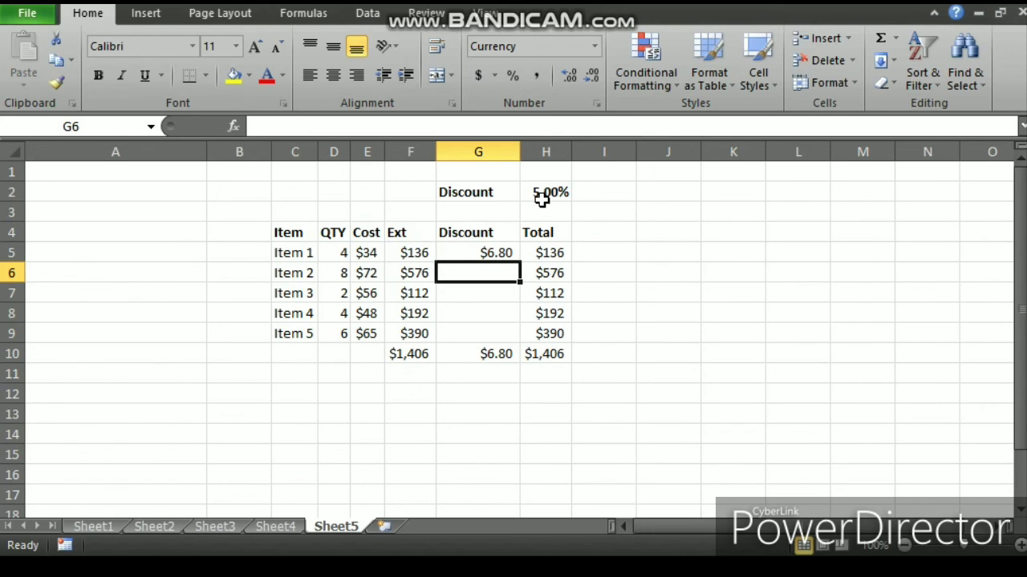
Step: Fill G5's discount formula down through G9
click(511, 252)
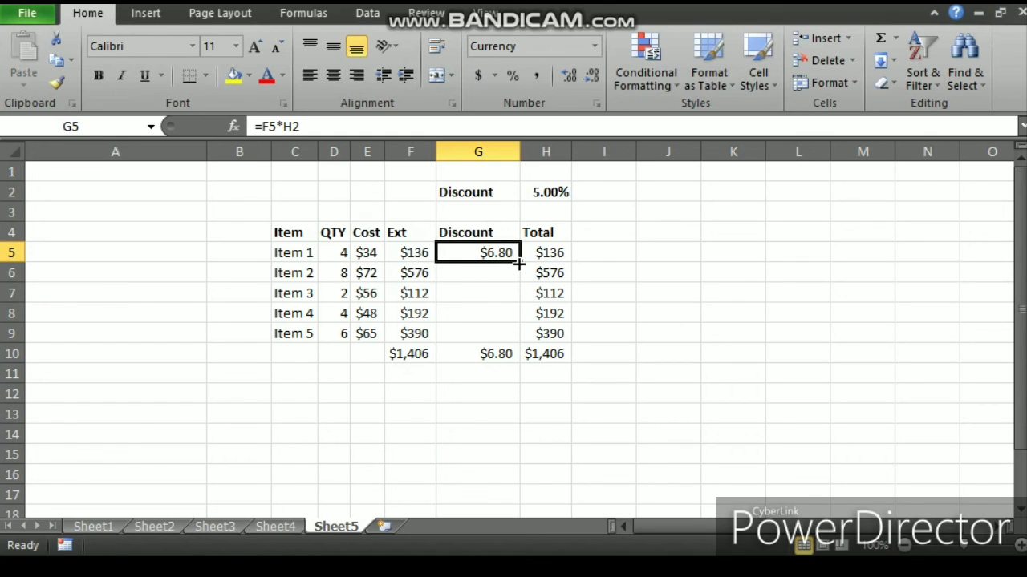
double_click(520, 262)
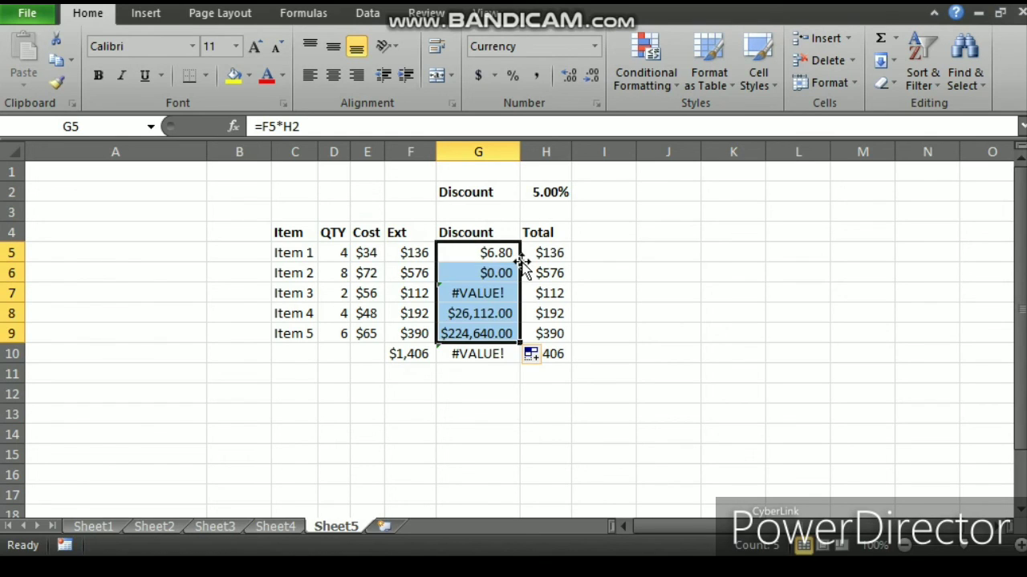
Step: Examine the copied discount formulas and the cells they reference in the Ext, Discount and Total columns
click(476, 297)
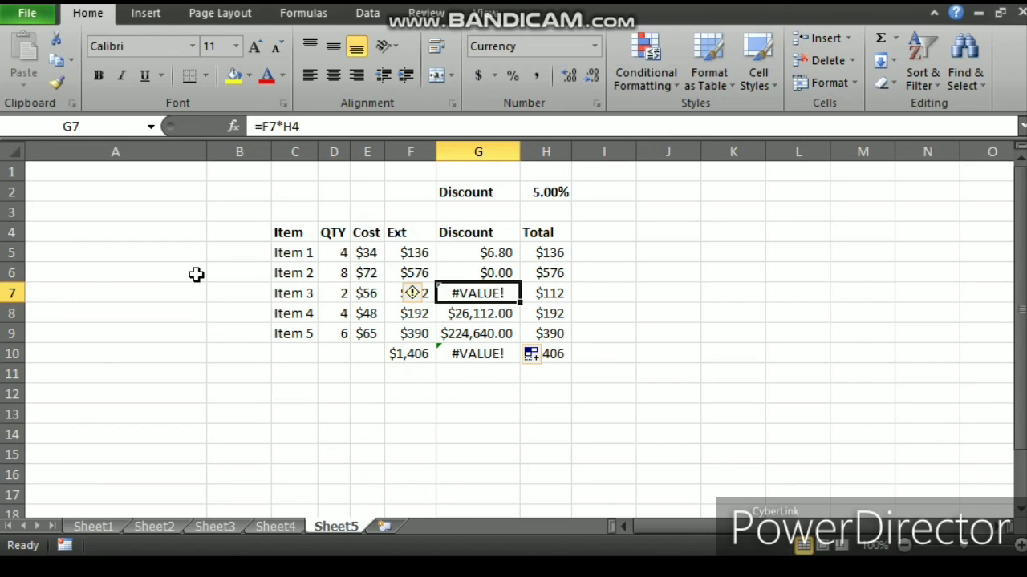
click(396, 297)
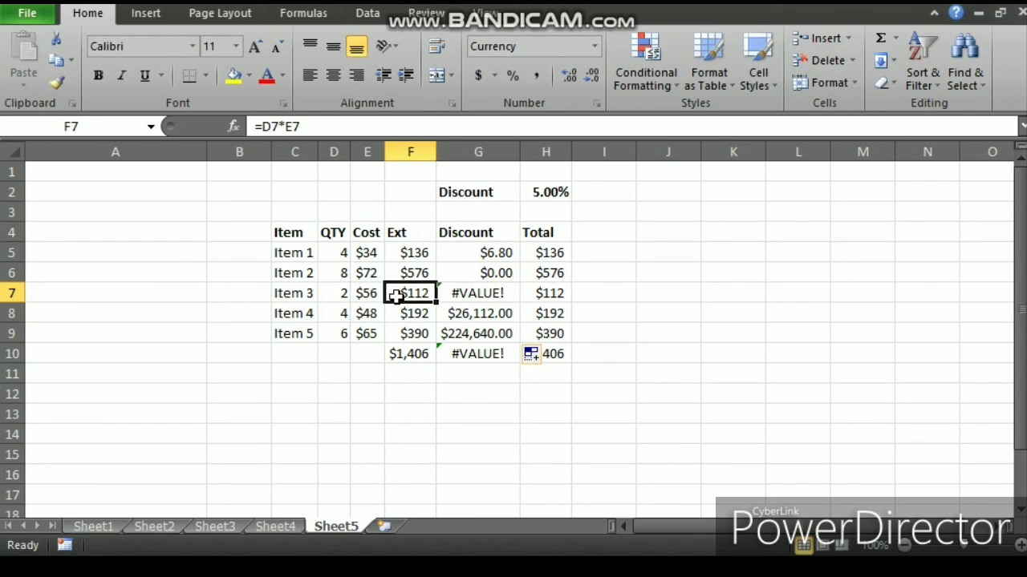
click(473, 312)
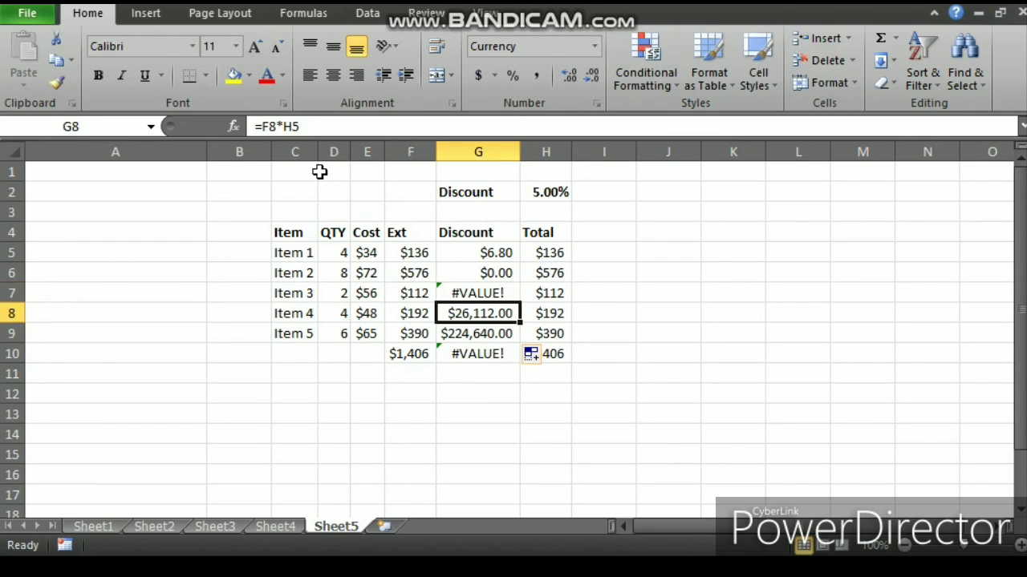
click(464, 287)
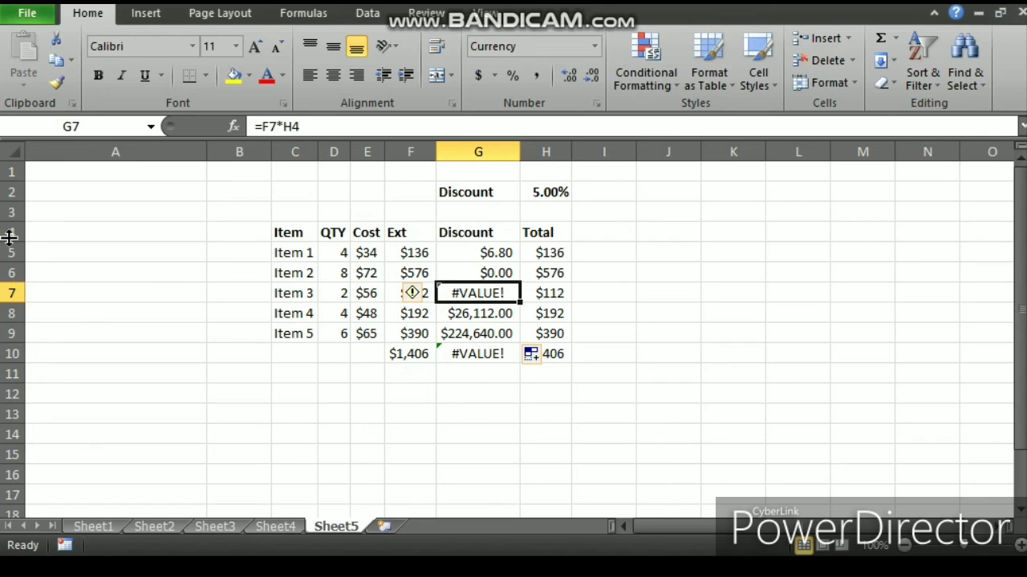
click(535, 233)
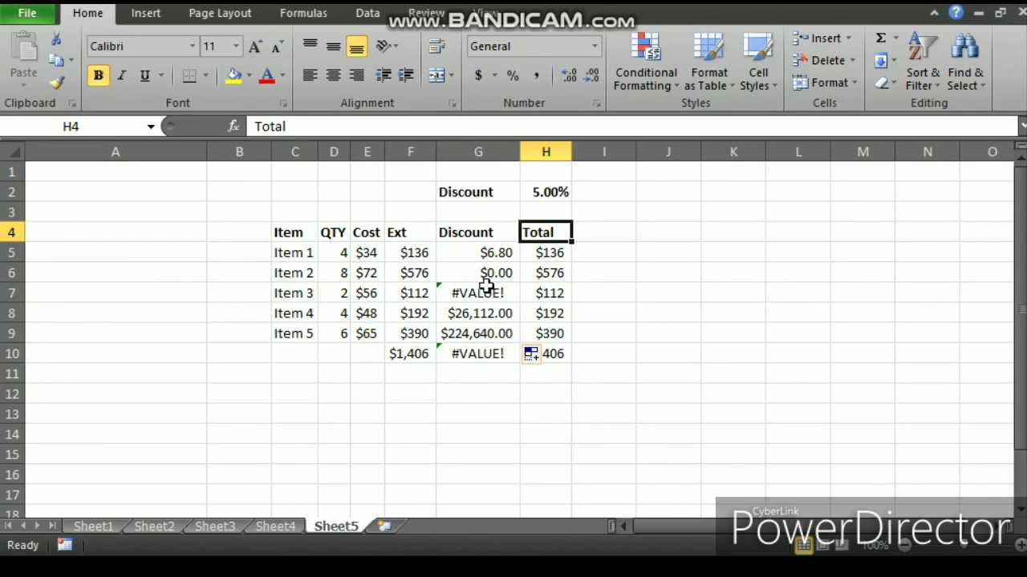
click(545, 254)
click(546, 273)
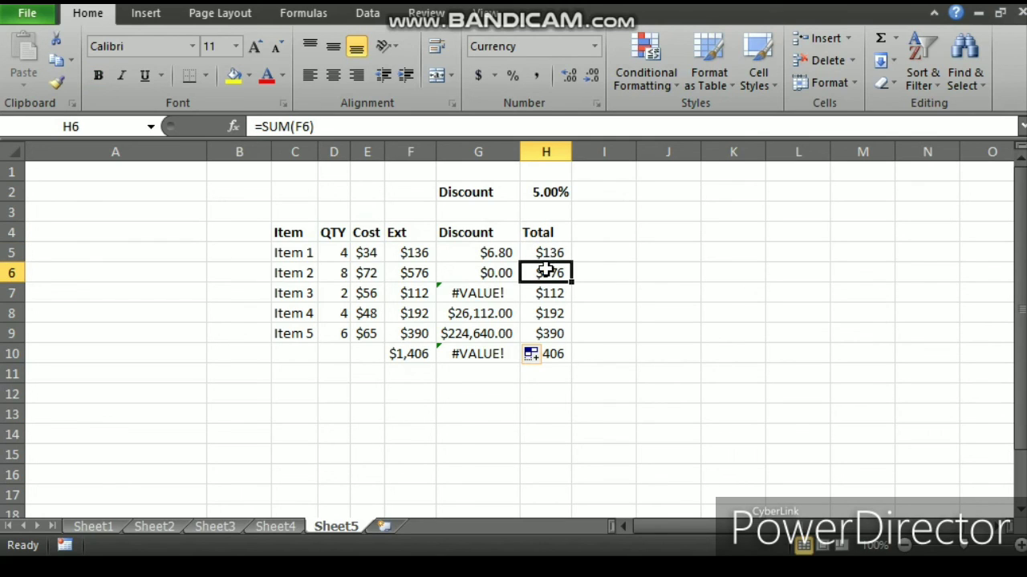
click(491, 295)
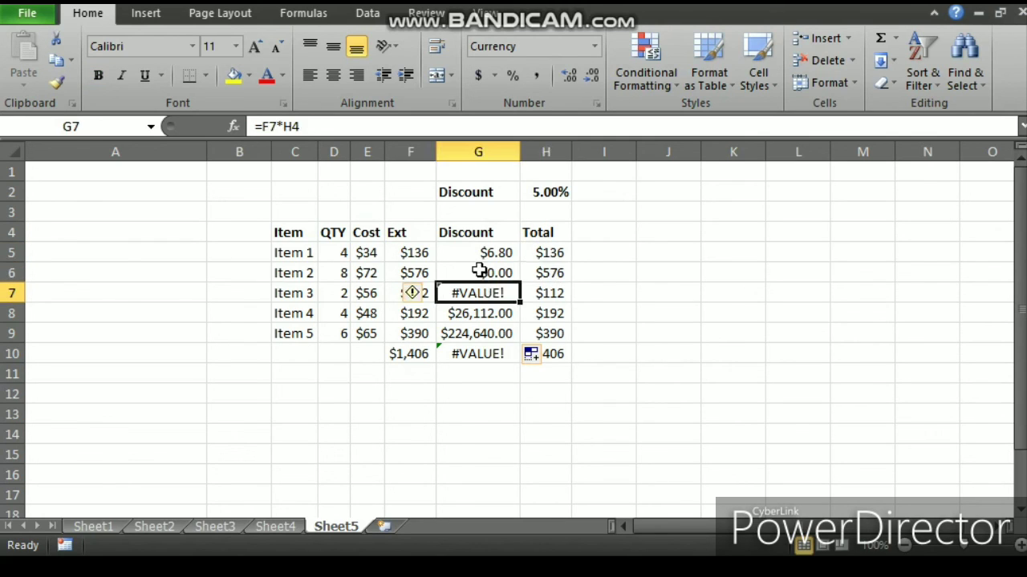
click(480, 255)
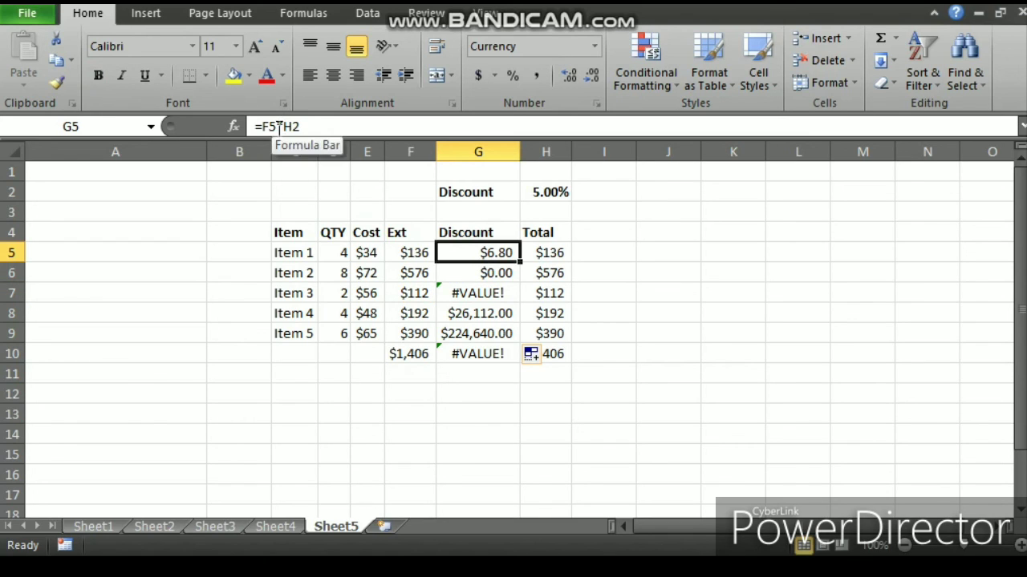
Step: Edit G5's formula to =F5*$H$2 so the rate cell reference is absolute
click(283, 128)
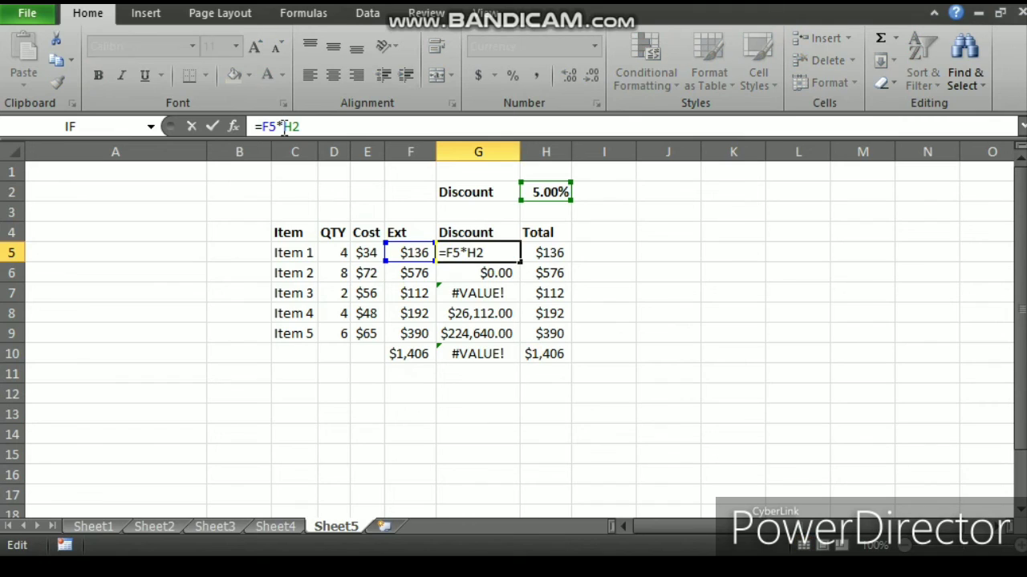
text($)
click(300, 129)
text($)
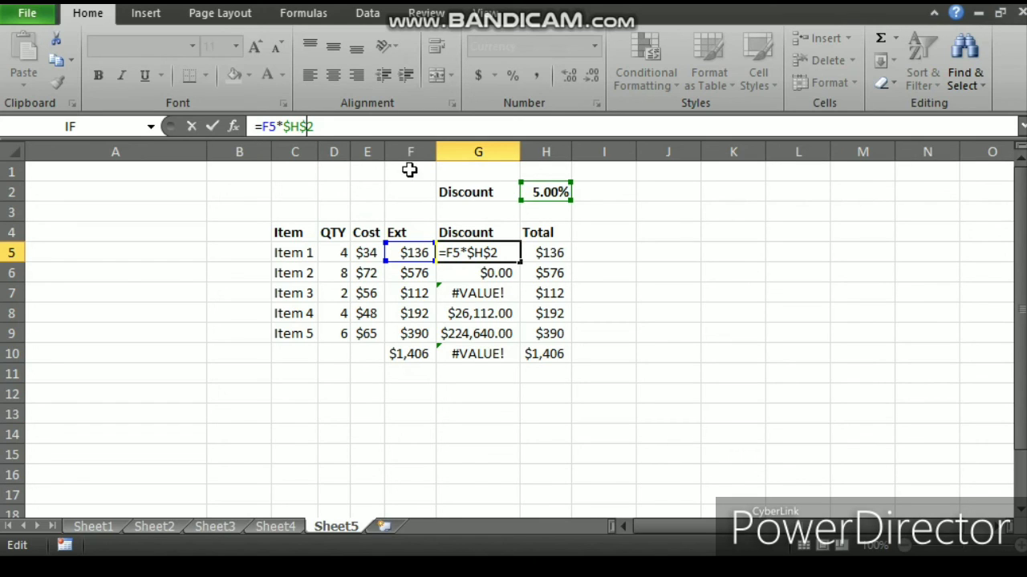
key(Return)
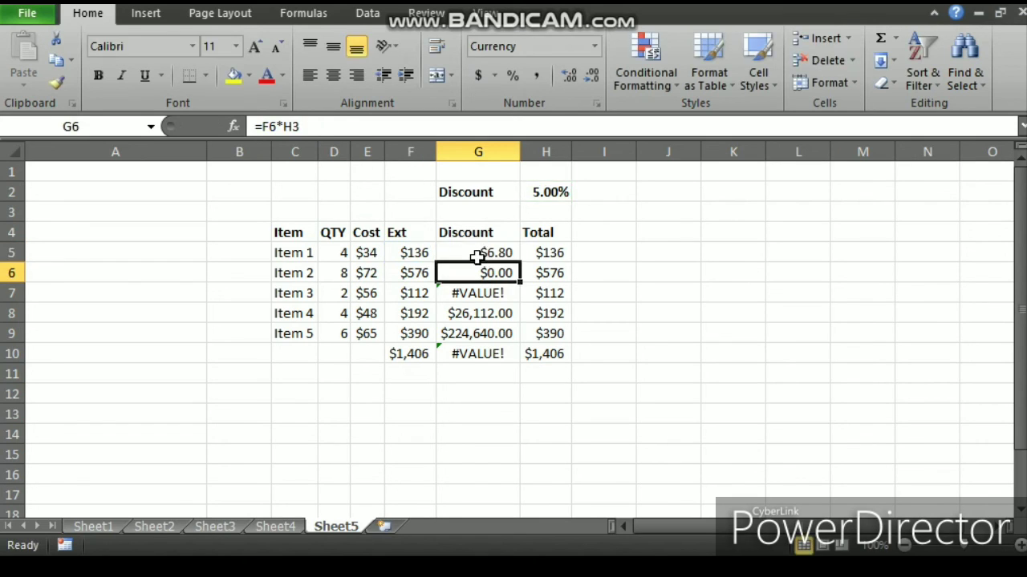
Step: Fill the corrected discount formula from G5 down through G9 and check the discount total in G10
click(497, 254)
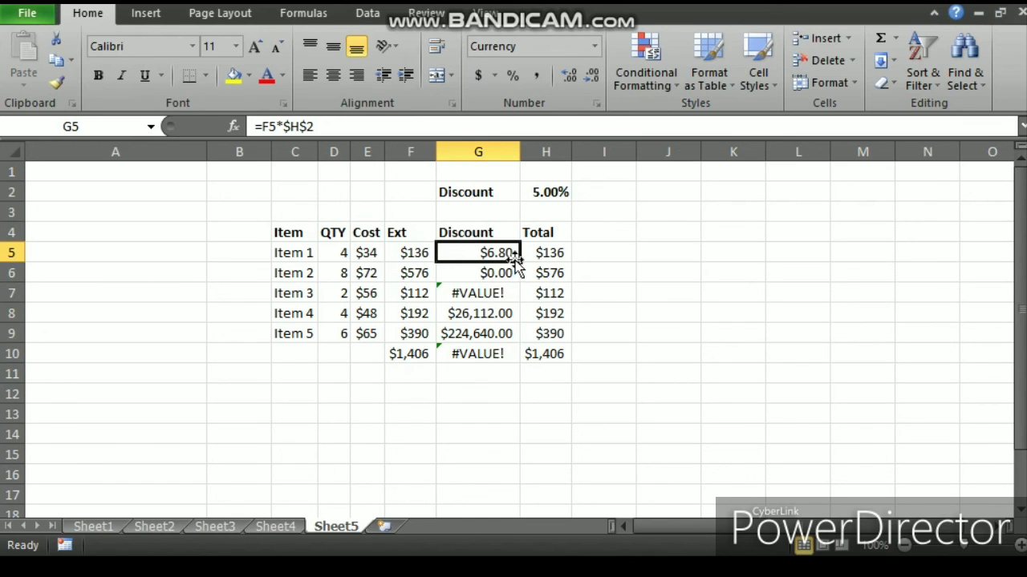
double_click(520, 264)
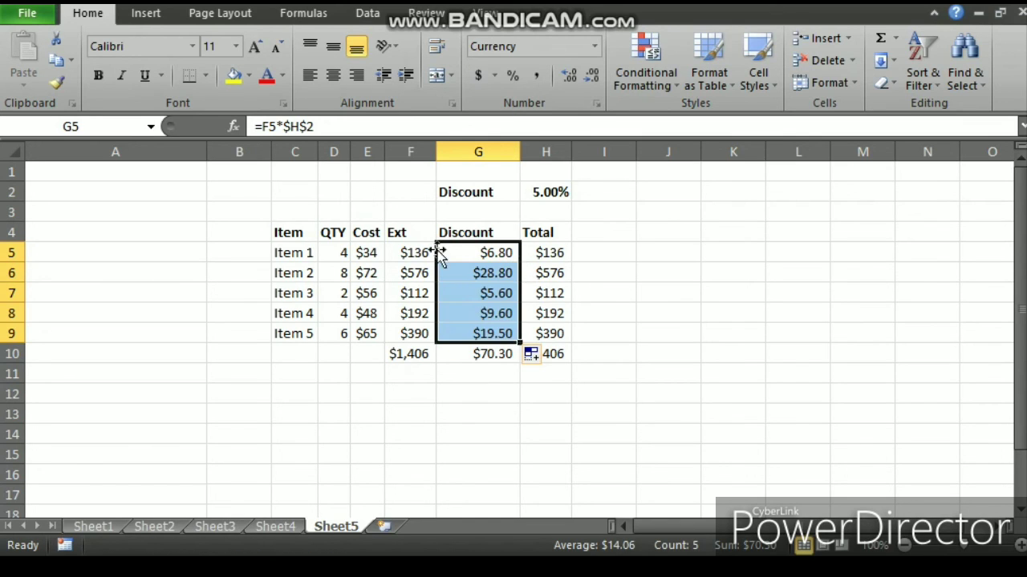
click(475, 357)
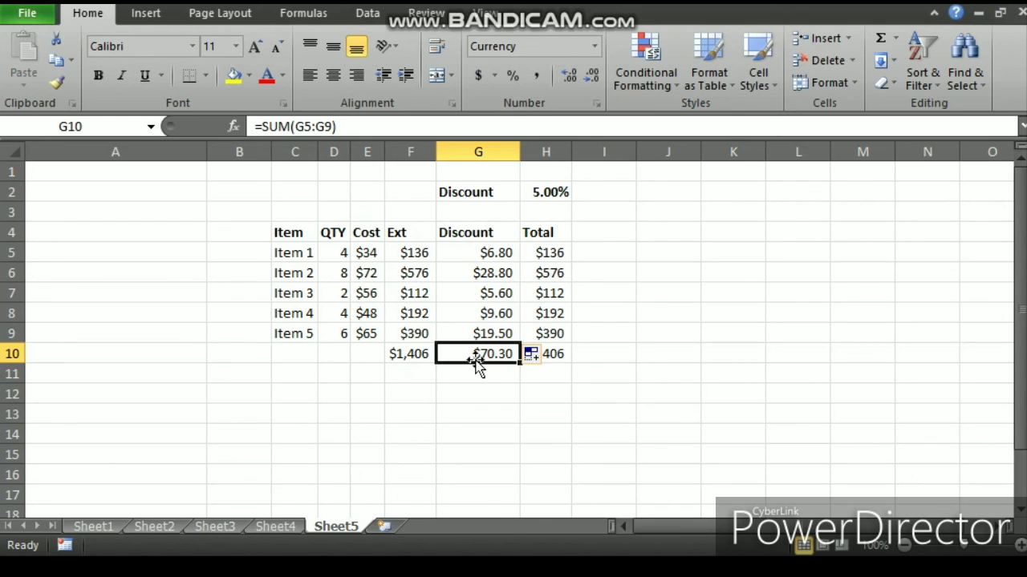